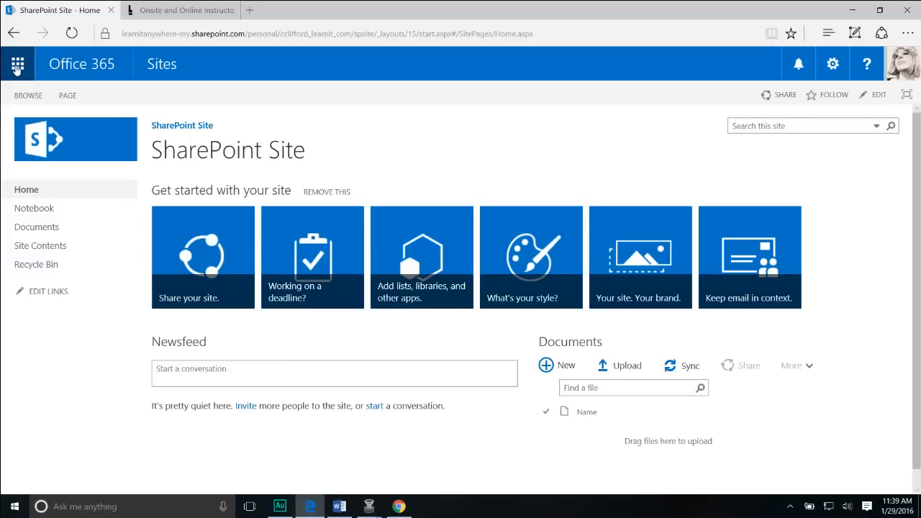
Open the site's Site Contents page from the Settings gear menu.
left_click(17, 65)
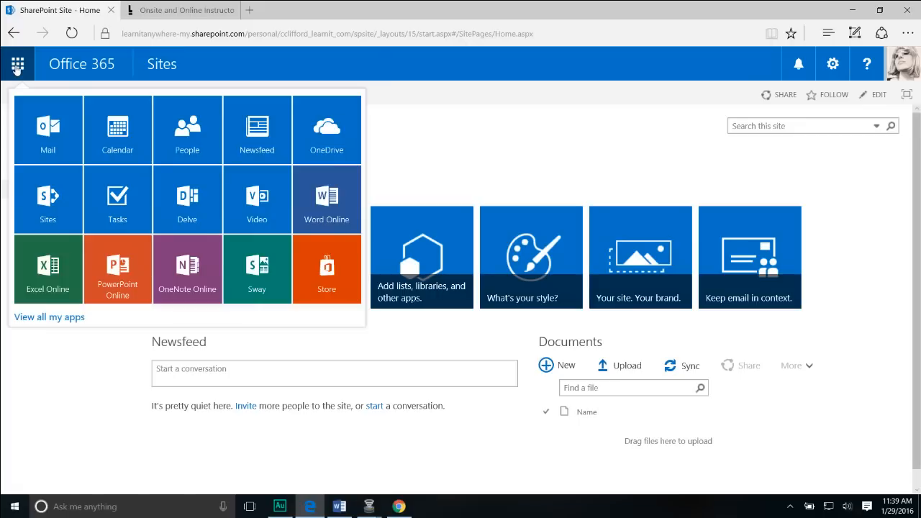
left_click(507, 144)
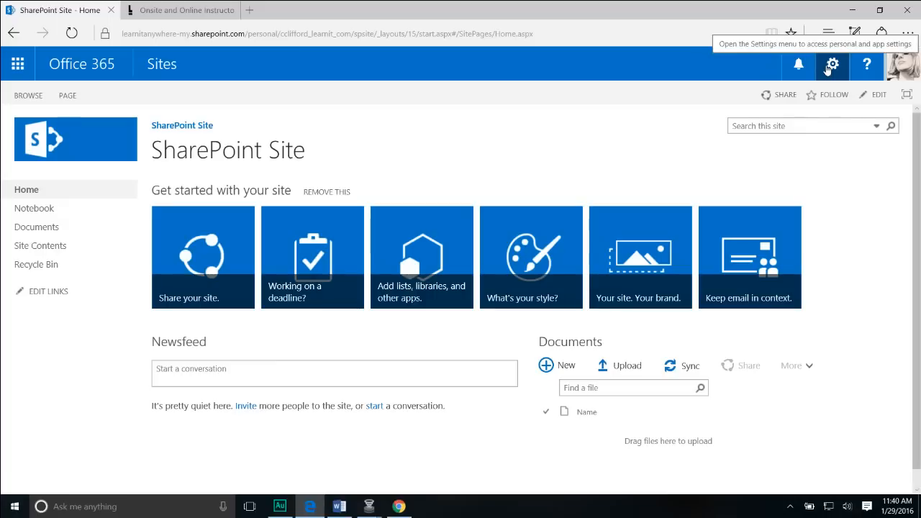
left_click(831, 67)
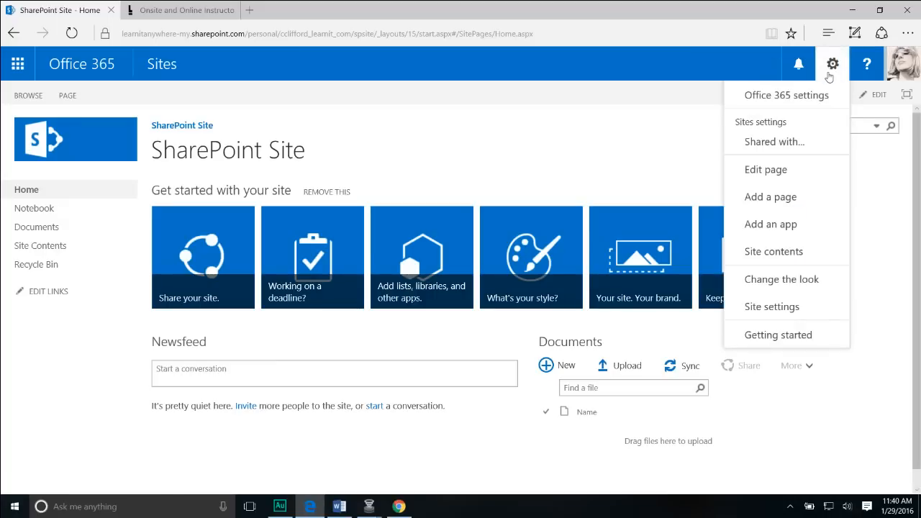
left_click(804, 259)
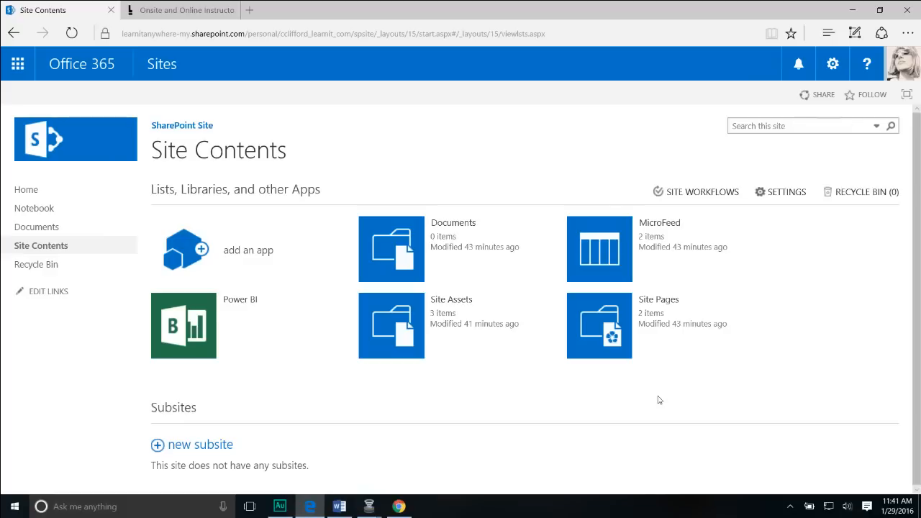
Choose 'add an app' and pick the Contacts app tile from the available apps.
left_click(249, 264)
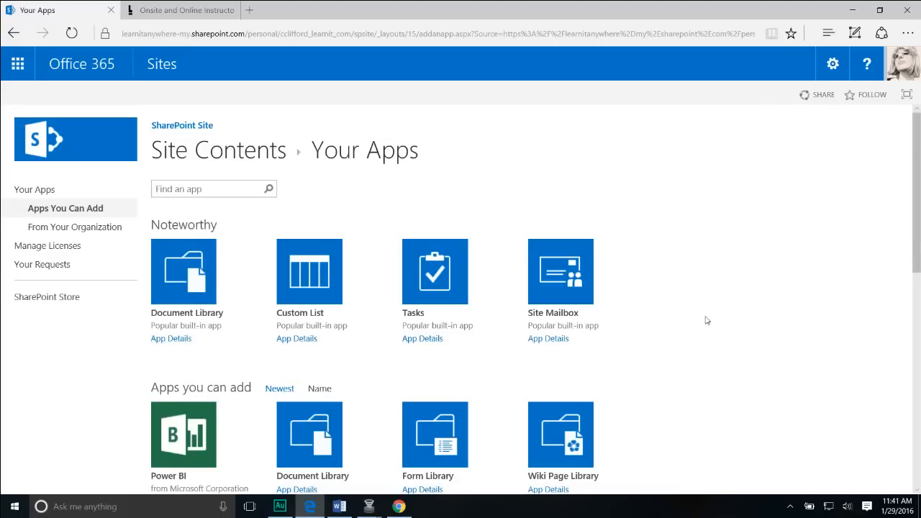
scroll(708, 321, "down", 1)
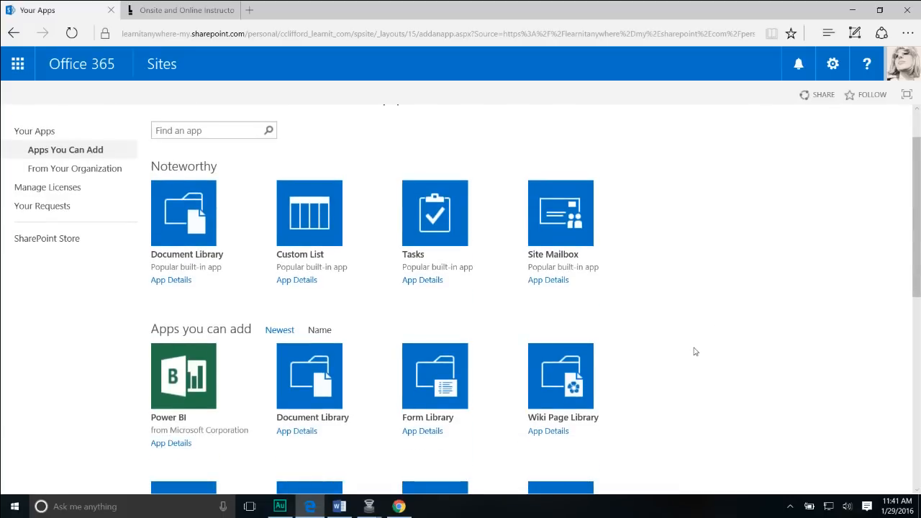
scroll(695, 352, "down", 1)
scroll(695, 353, "down", 1)
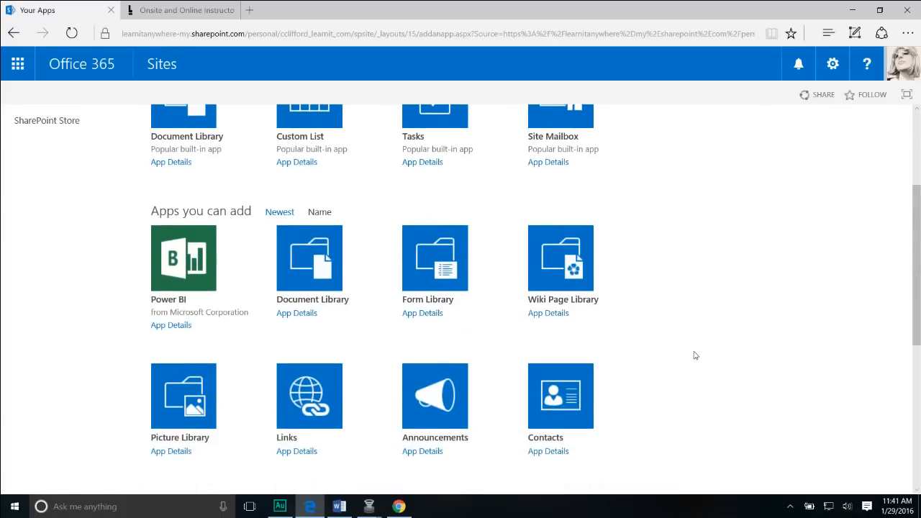
scroll(695, 353, "down", 1)
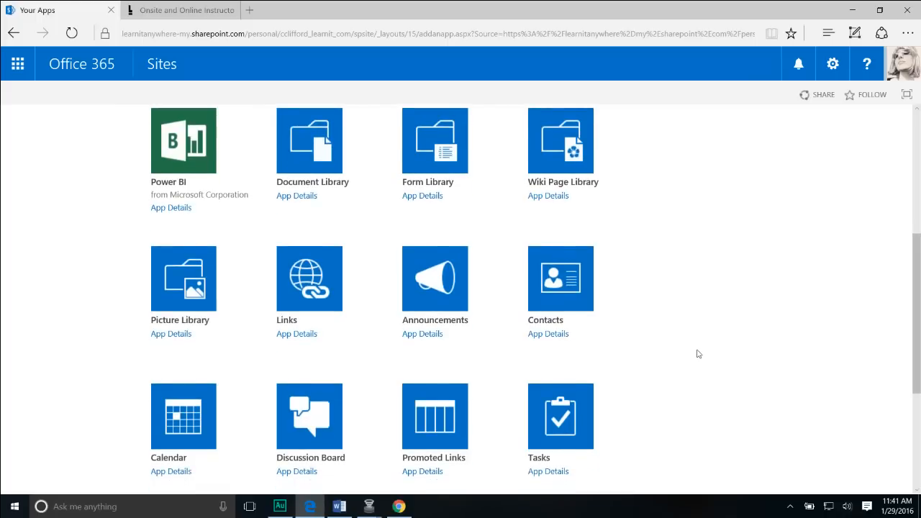
scroll(697, 354, "down", 2)
scroll(697, 354, "down", 2)
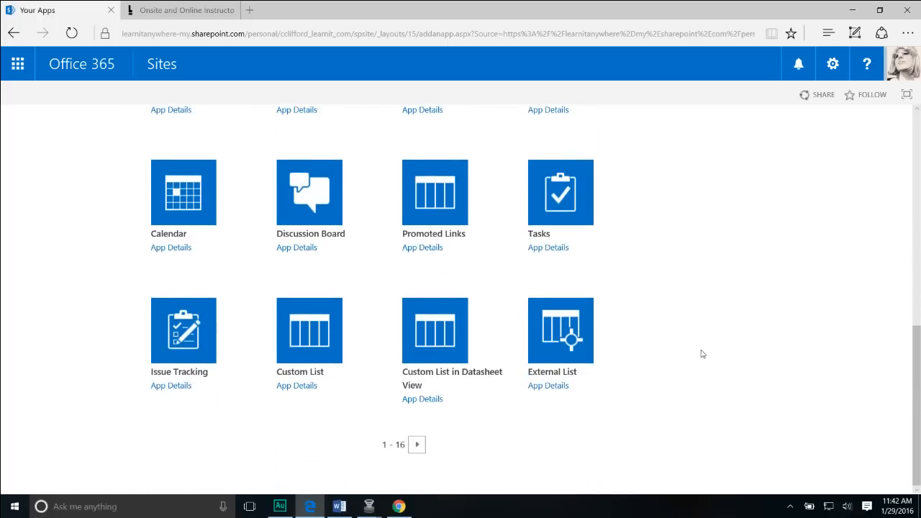
scroll(699, 354, "up", 10)
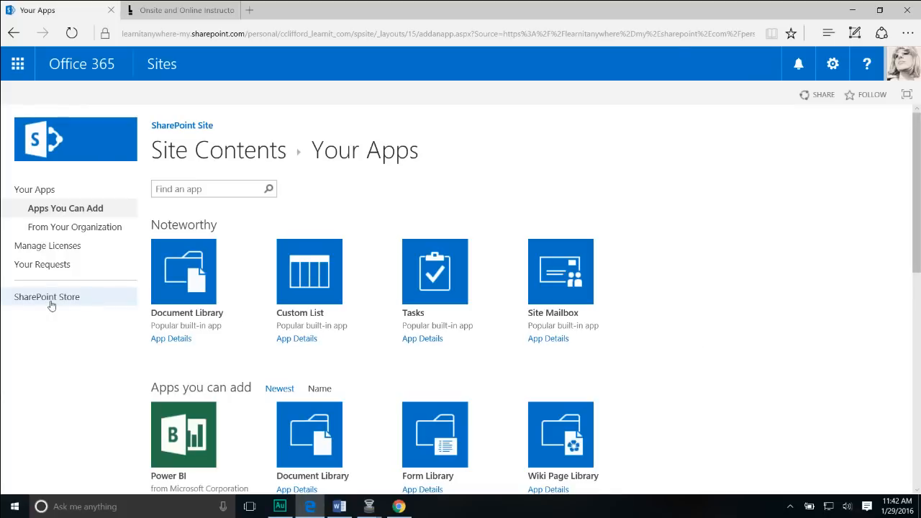
scroll(705, 345, "down", 3)
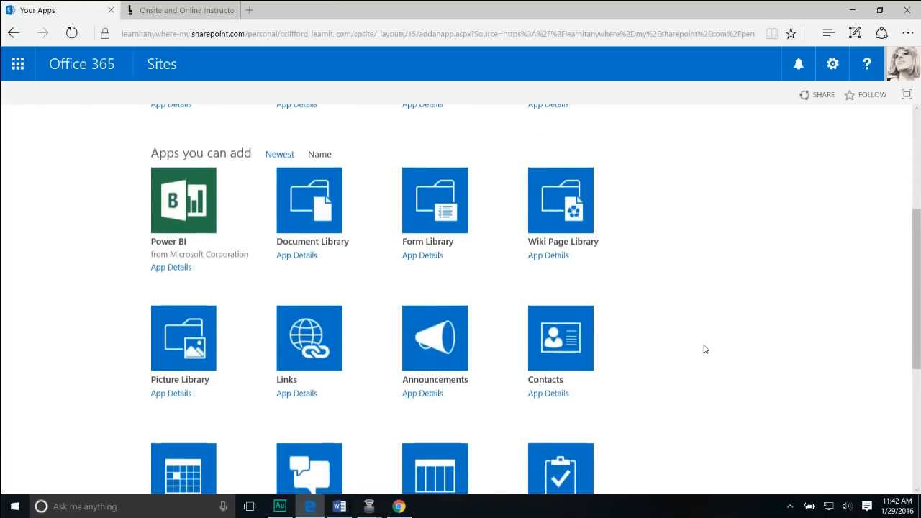
left_click(559, 348)
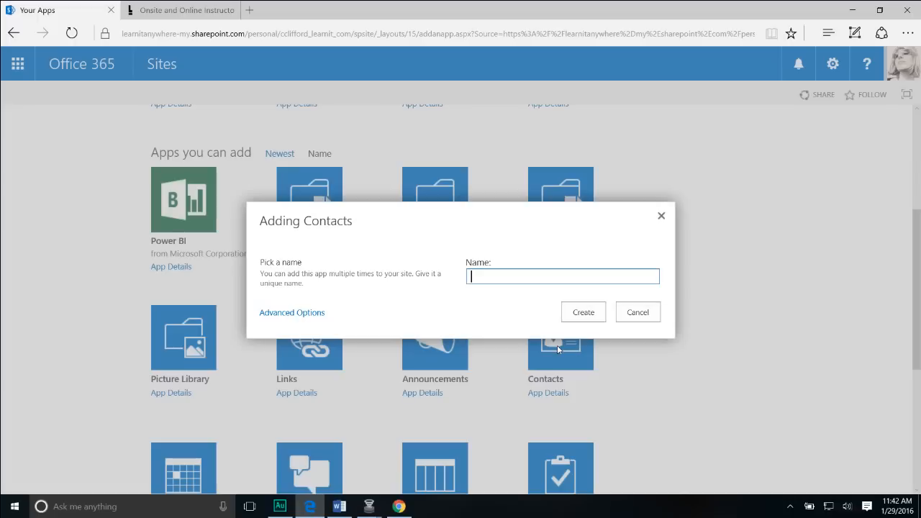
Create a list named 'contacts' with description 'Learn iT! Employee Contacts' via Advanced Options.
type("contacts")
left_click(304, 313)
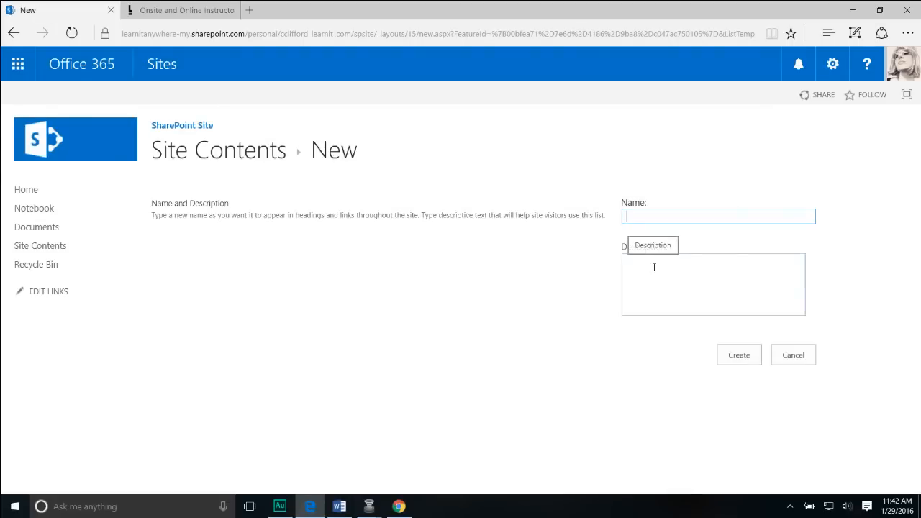
type("acts")
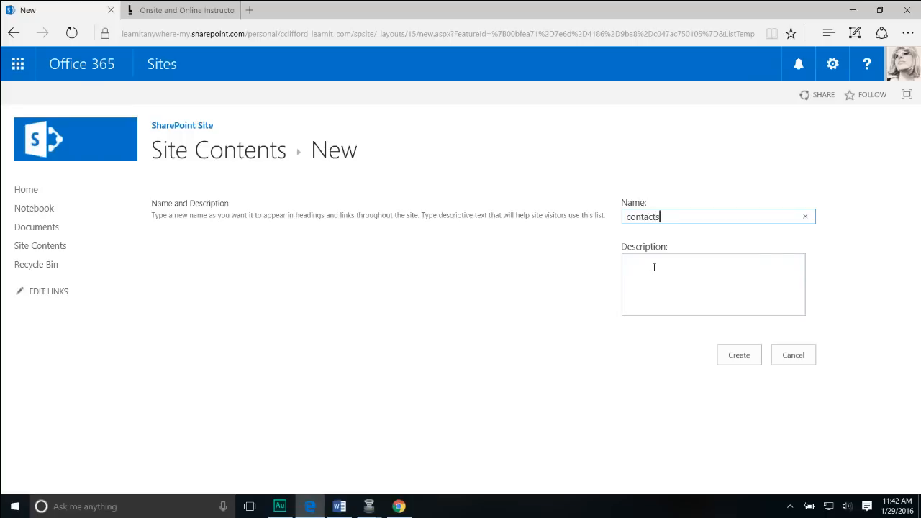
left_click(653, 267)
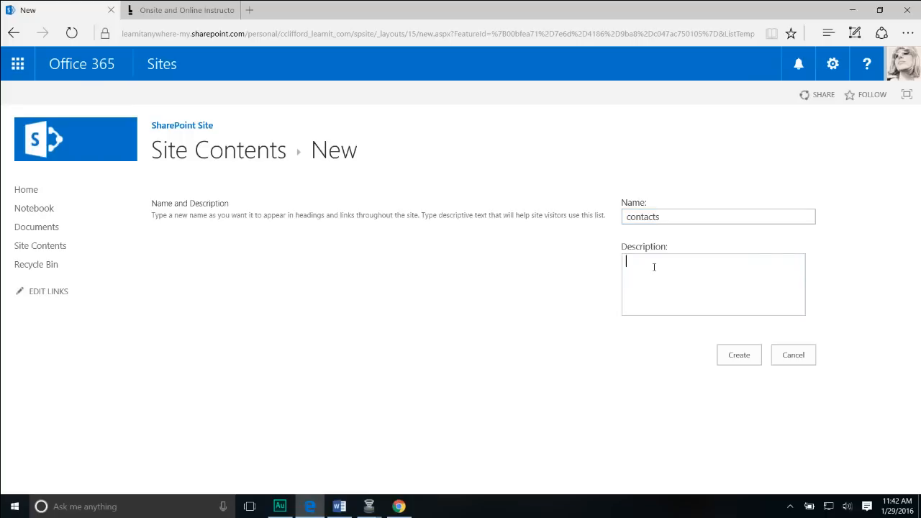
type("Learn iT! Employee COnta")
key("BackSpace")
key("BackSpace")
key("BackSpace")
key("BackSpace")
type("ontacts")
left_click(740, 360)
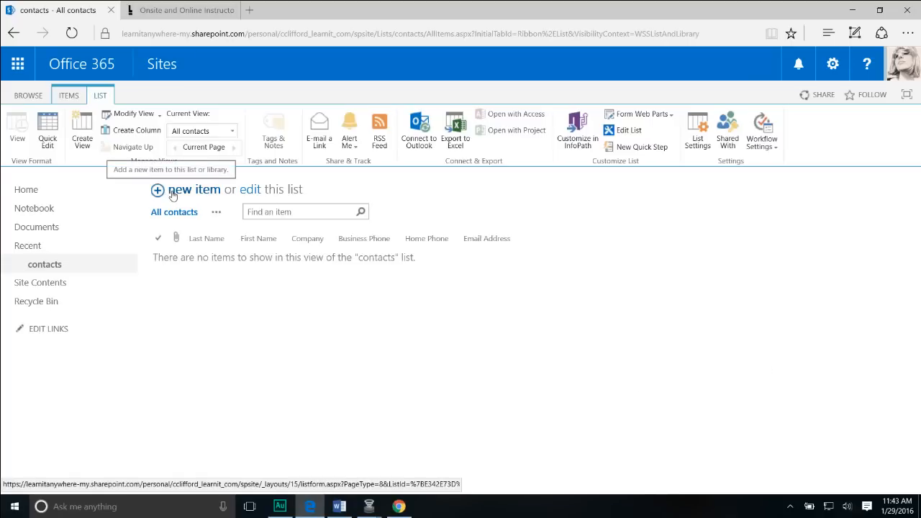
Start a new item in the contacts list from the ITEMS ribbon.
left_click(72, 97)
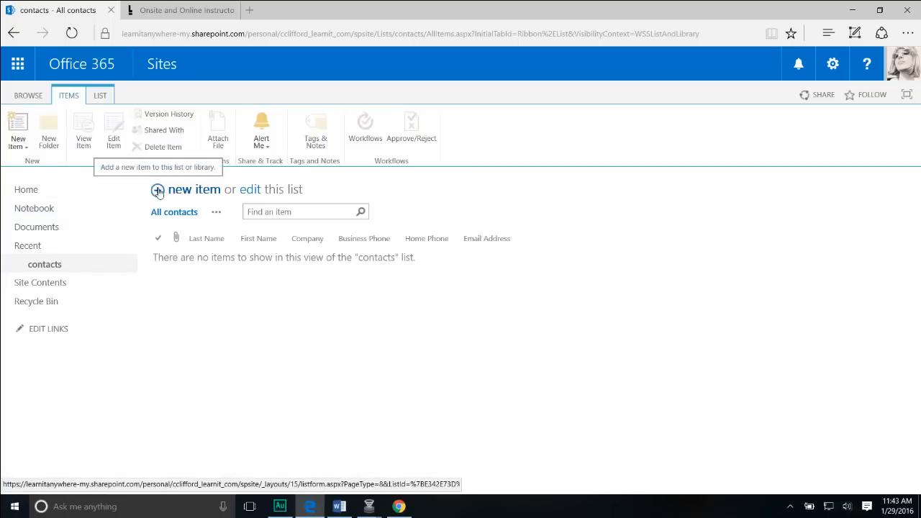
left_click(157, 192)
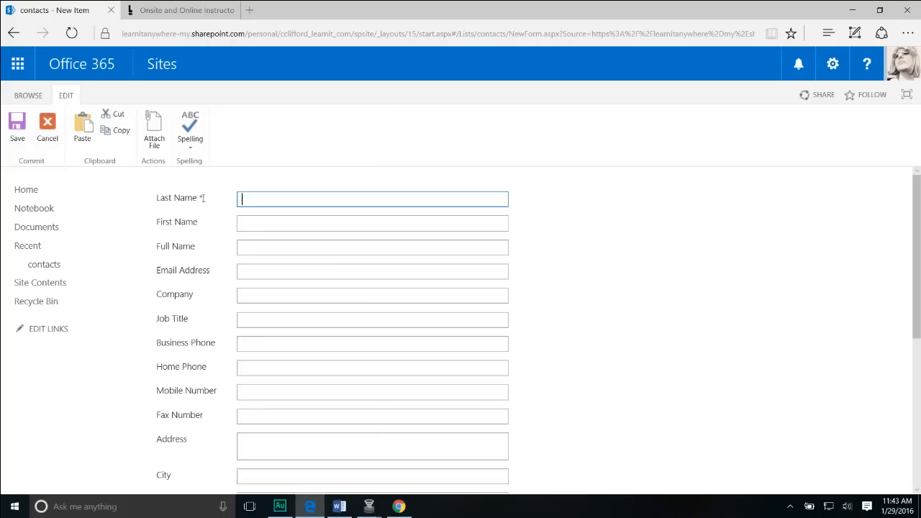
Enter the contact's last name, first name, e-mail address and company Learn iT!
left_click_drag(203, 198, 156, 197)
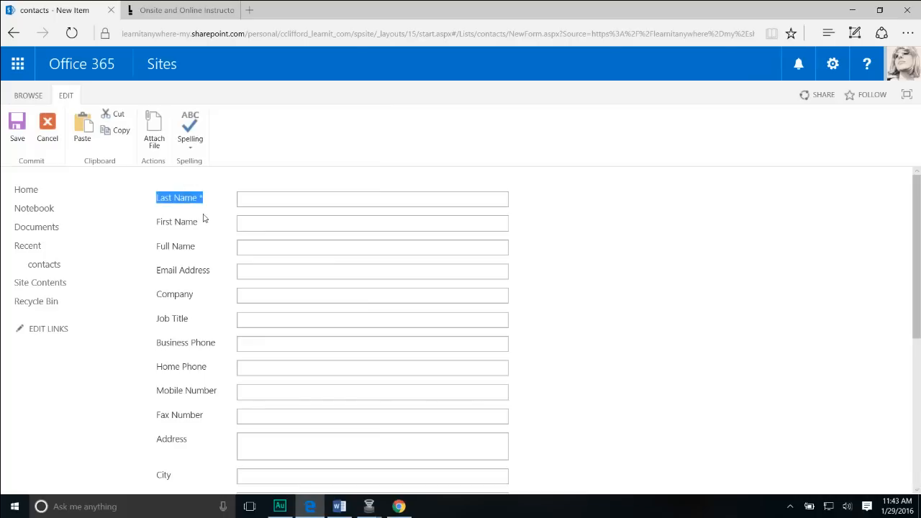
left_click(241, 200)
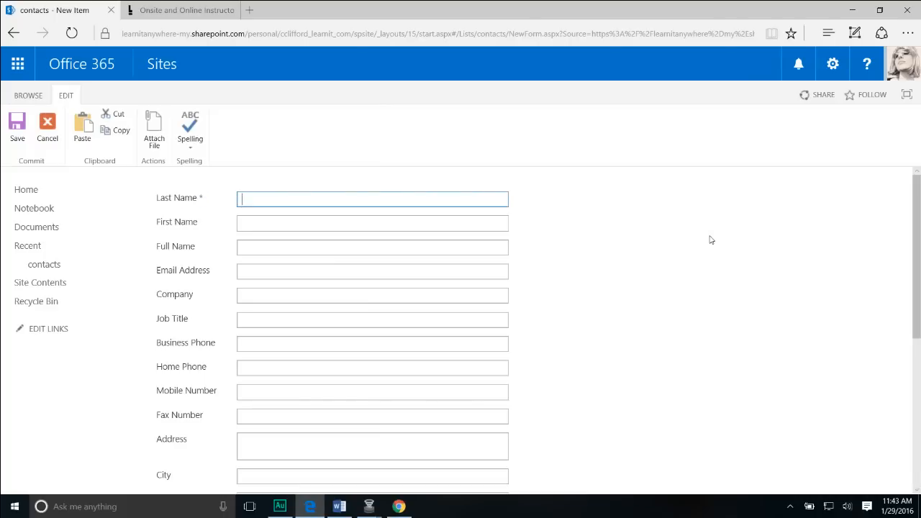
key("Tab")
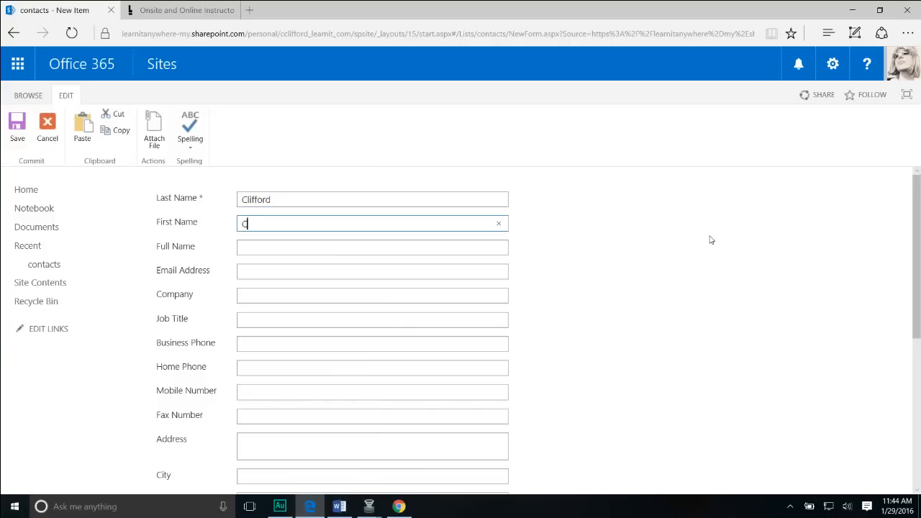
key("Tab")
key("Tab")
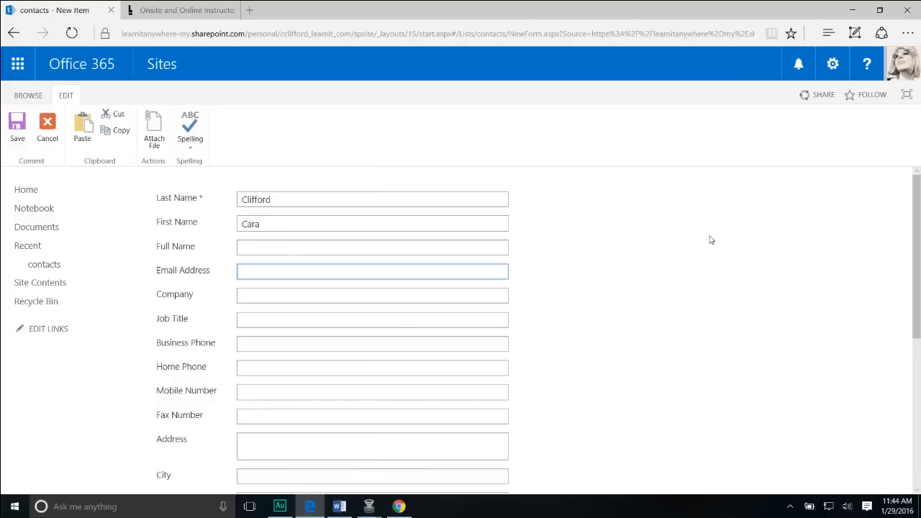
key("Tab")
type("Lea")
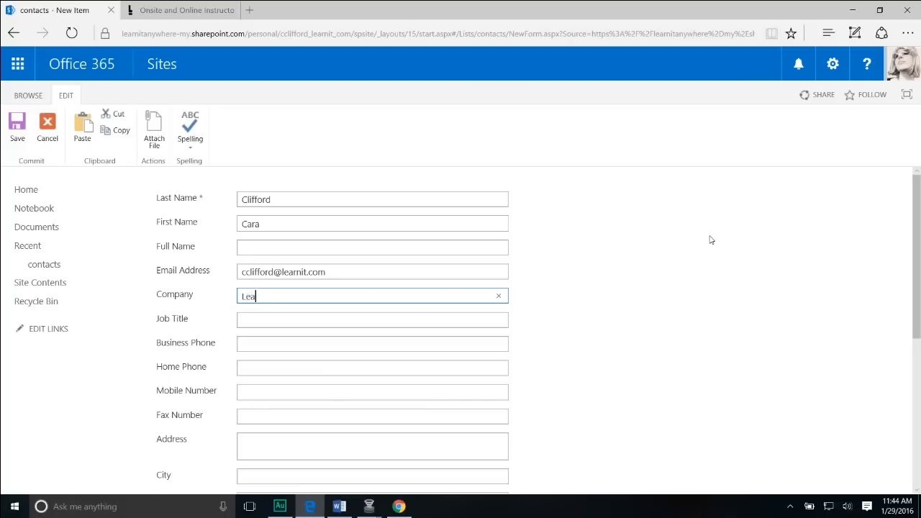
type("rn iT!")
key("Tab")
key("Tab")
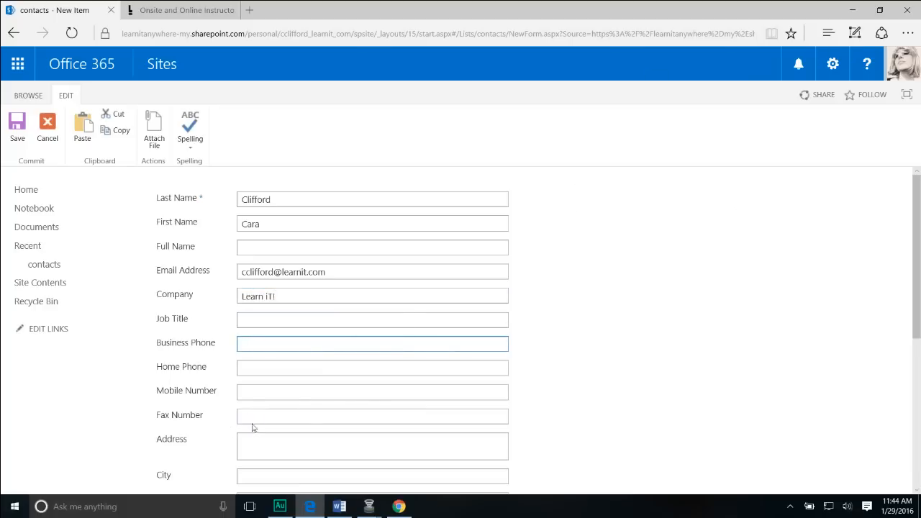
Set the contact's city to San Francisco and save the new item.
scroll(255, 446, "down", 3)
left_click(247, 377)
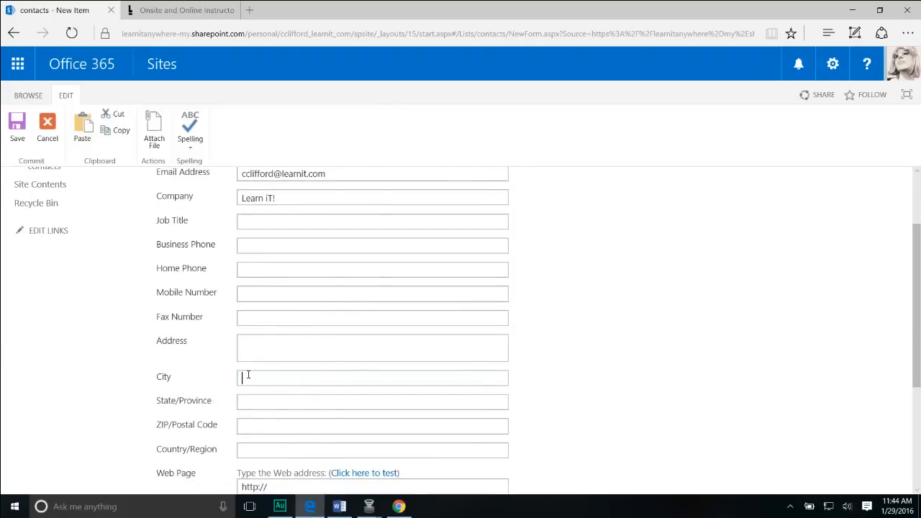
type("San Francisco")
scroll(620, 334, "up", 3)
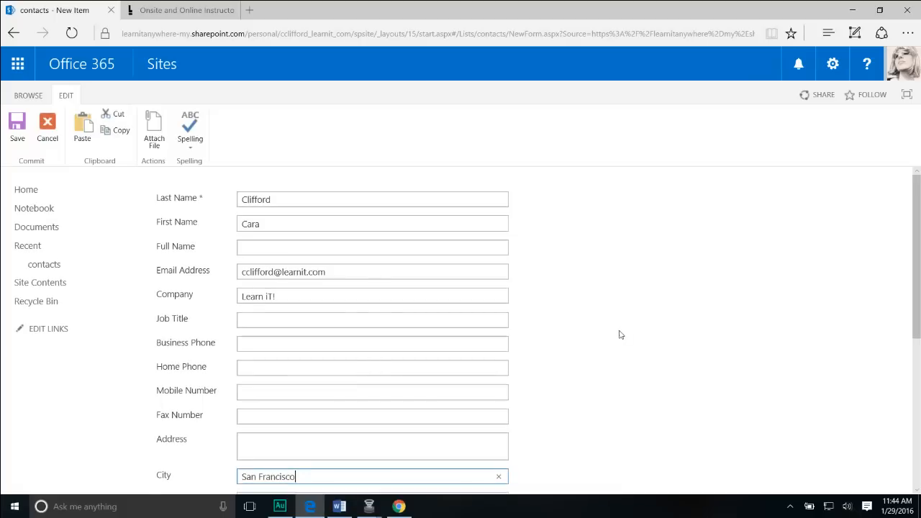
scroll(610, 330, "down", 1)
scroll(610, 329, "down", 5)
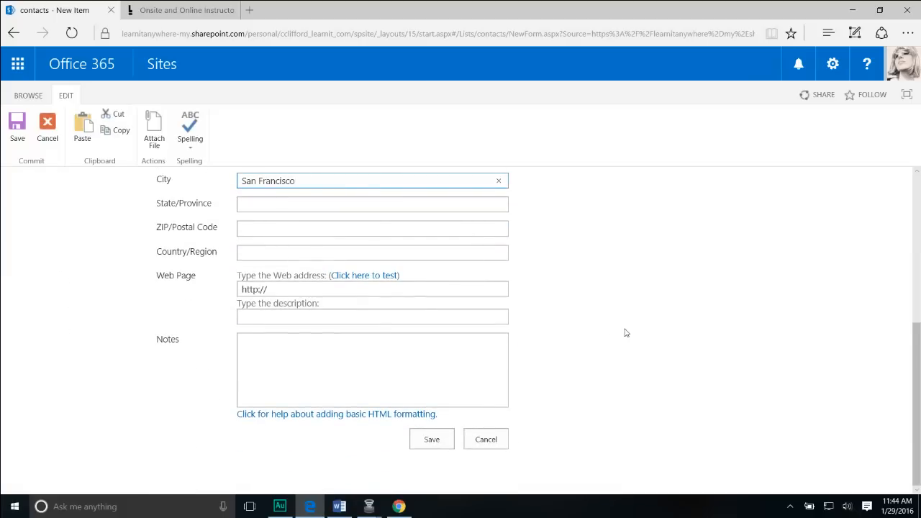
scroll(586, 374, "up", 5)
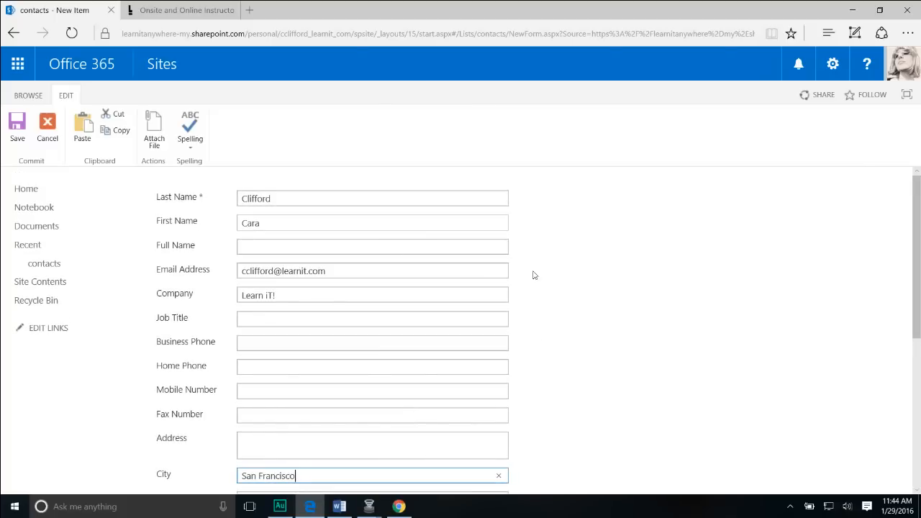
scroll(569, 281, "down", 5)
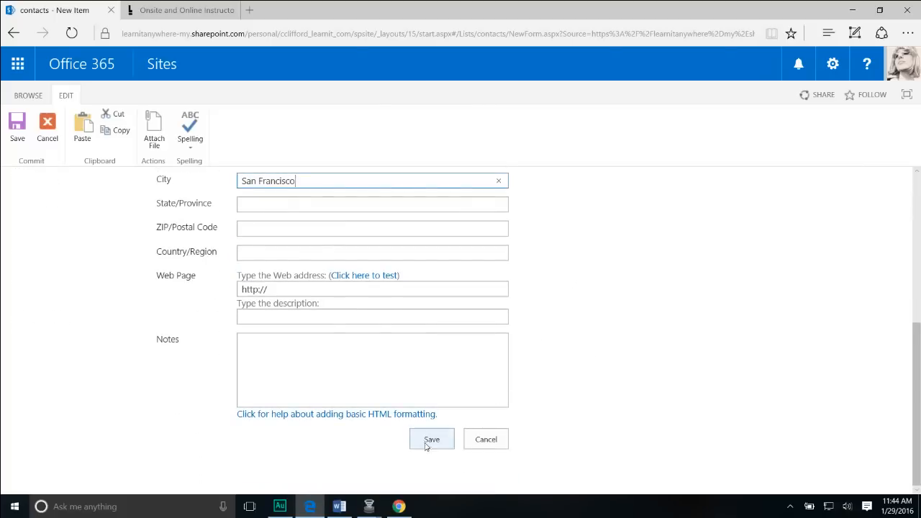
left_click(430, 444)
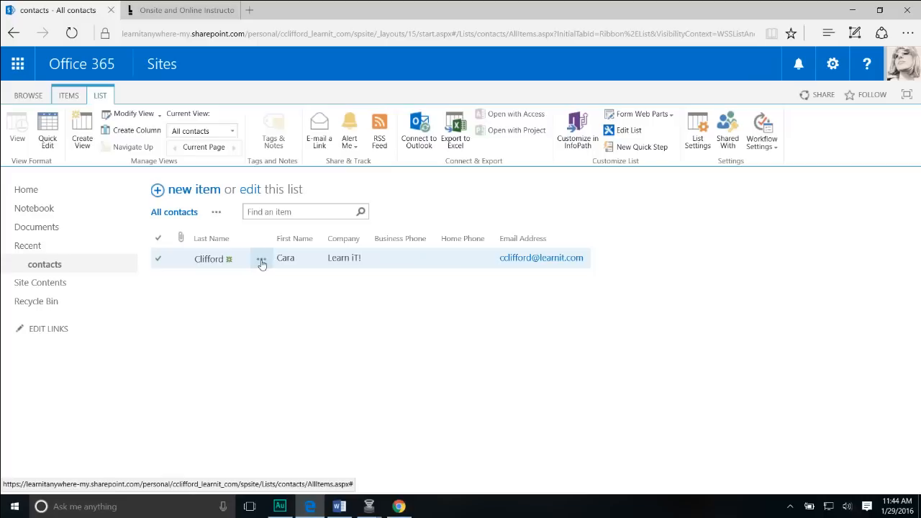
left_click(158, 261)
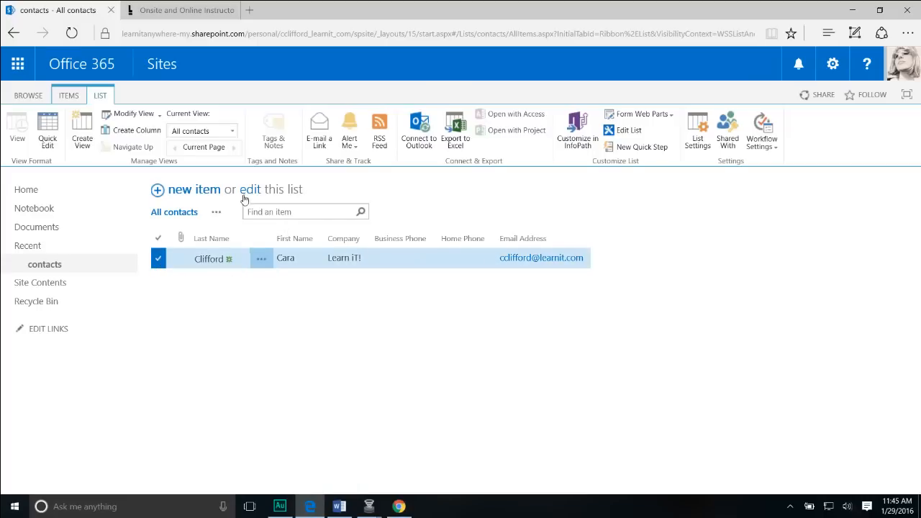
left_click(261, 261)
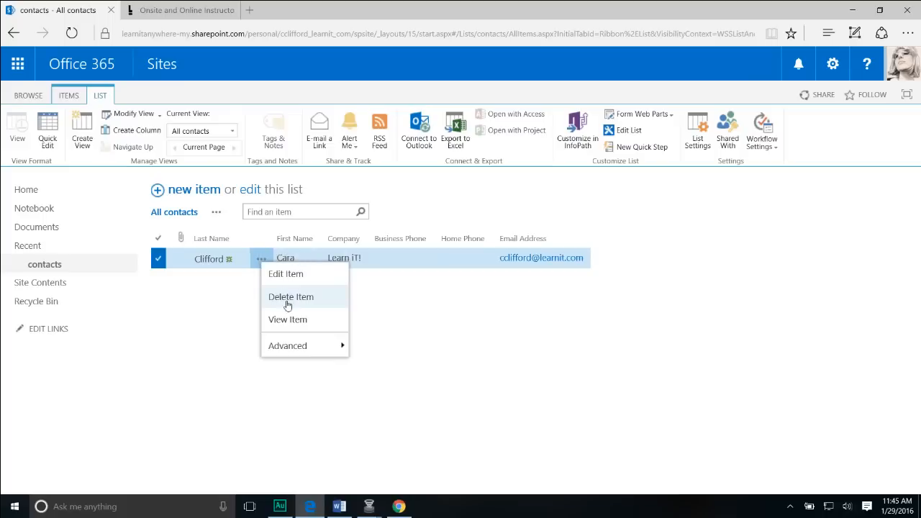
mouse_move(291, 349)
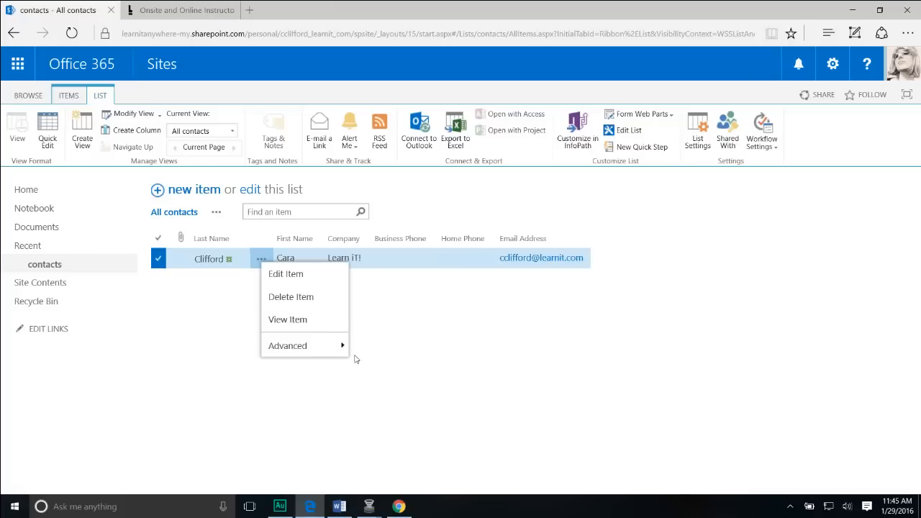
left_click(517, 320)
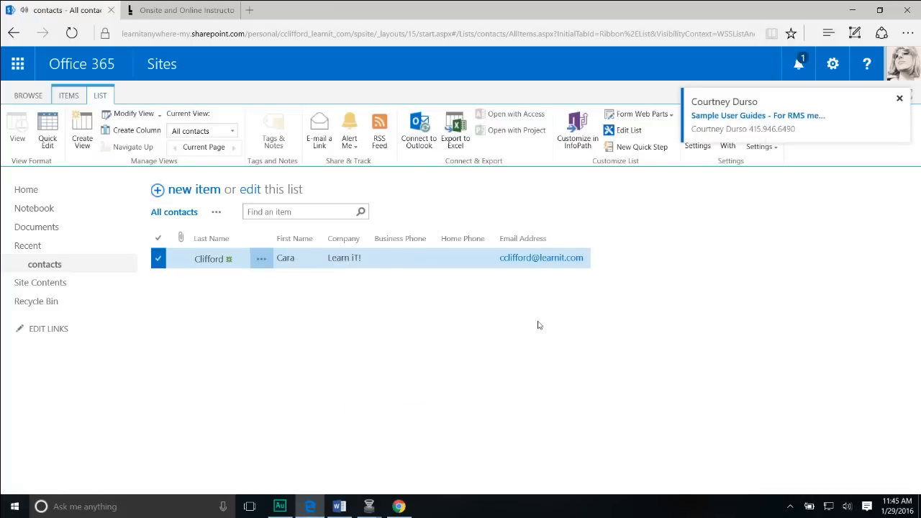
left_click(899, 98)
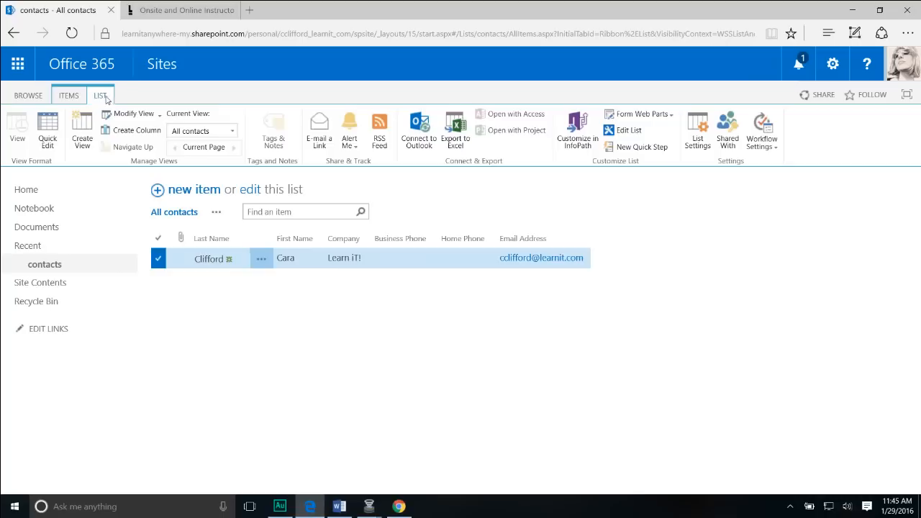
Open Modify View for the All contacts view from its ellipsis menu.
left_click(216, 212)
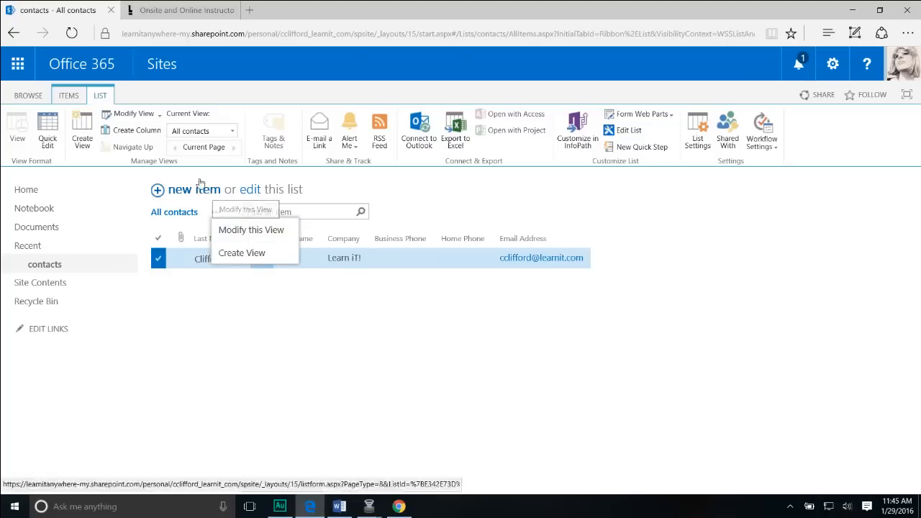
left_click(133, 114)
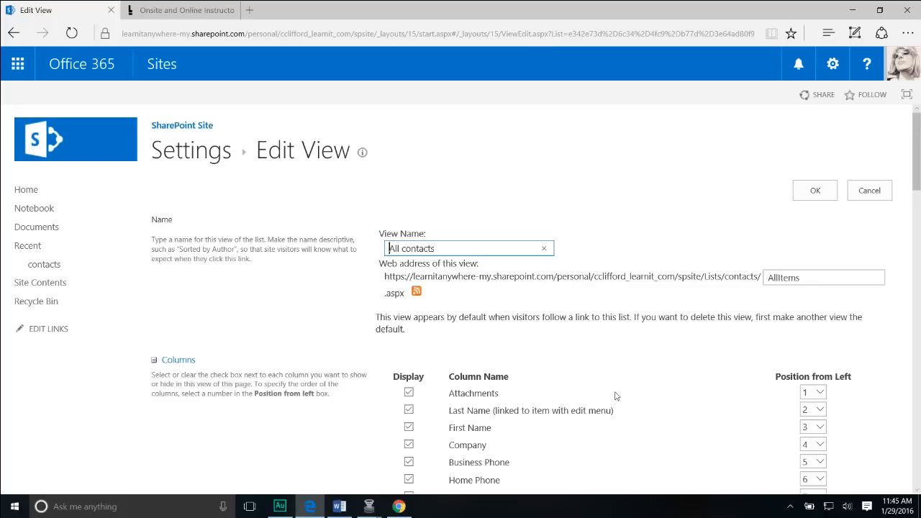
Hide Business Phone and Home Phone, show City, and save the All contacts view.
scroll(616, 396, "down", 3)
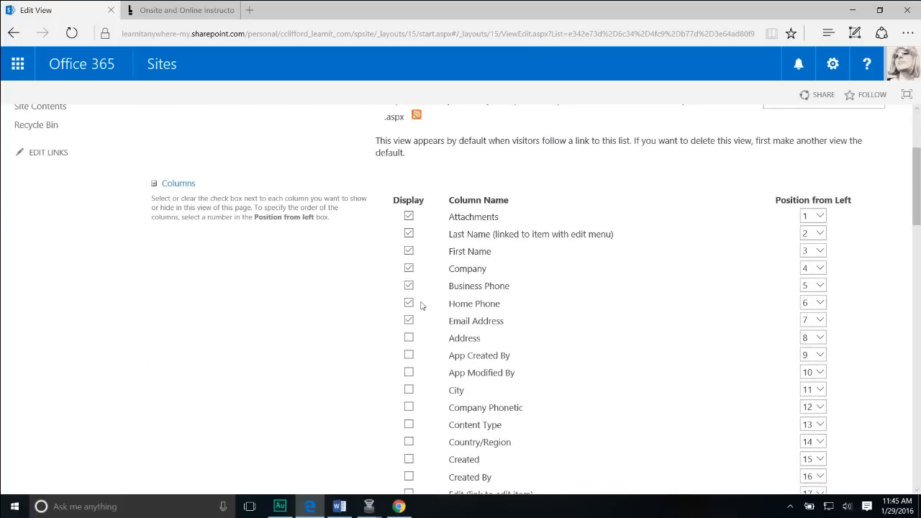
left_click(408, 285)
left_click(409, 303)
scroll(346, 390, "down", 1)
scroll(342, 388, "down", 5)
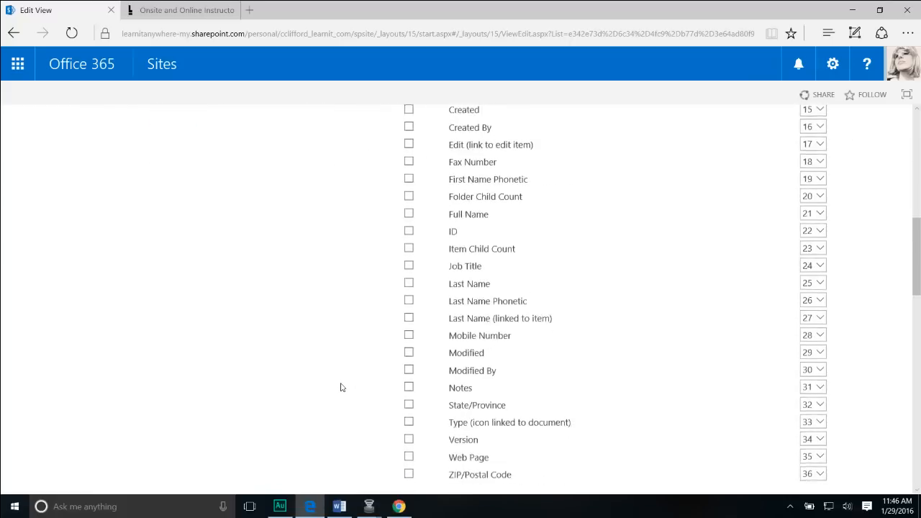
scroll(349, 382, "up", 3)
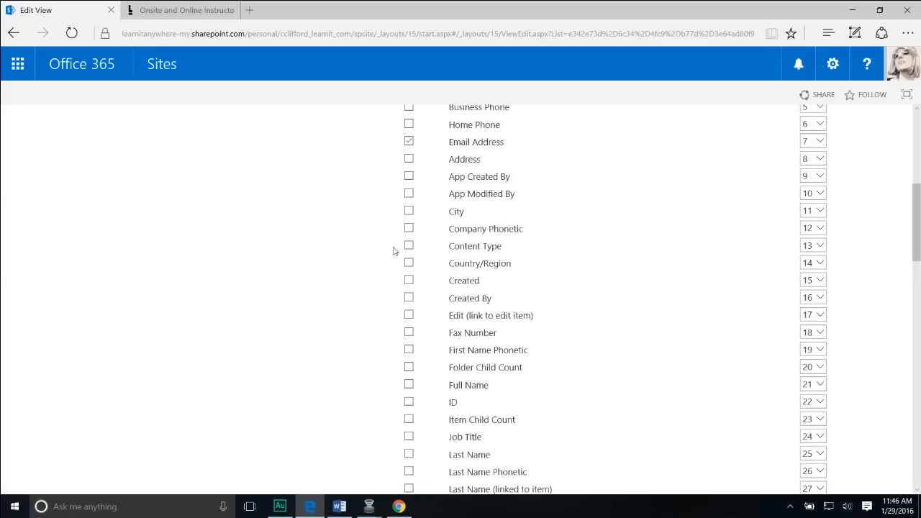
left_click(409, 211)
scroll(629, 358, "down", 7)
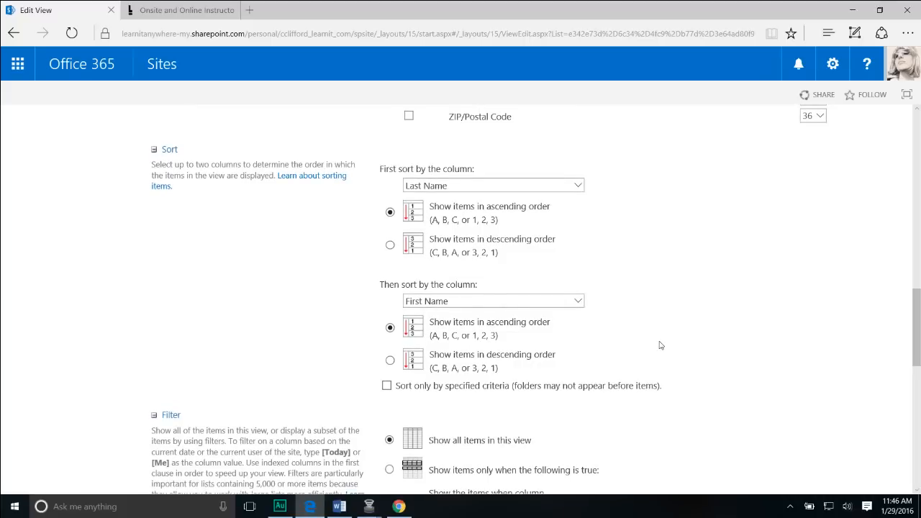
scroll(661, 346, "down", 8)
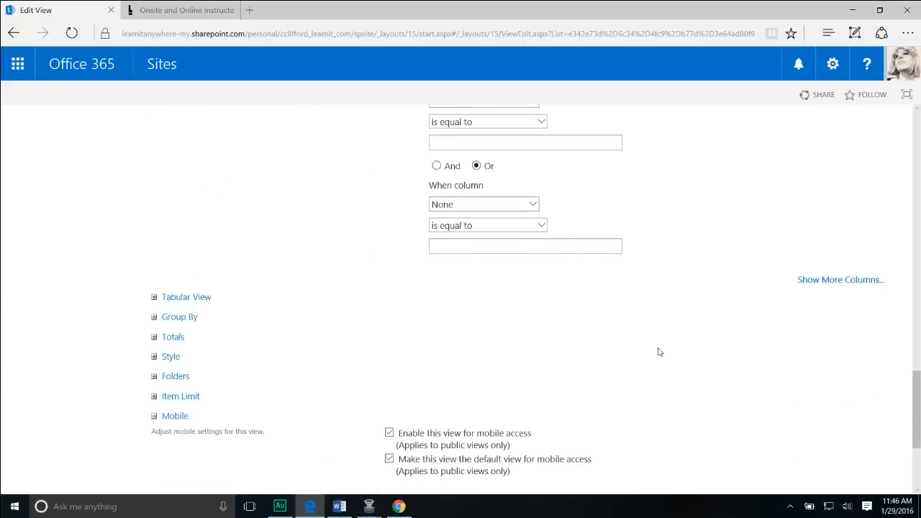
scroll(660, 350, "down", 3)
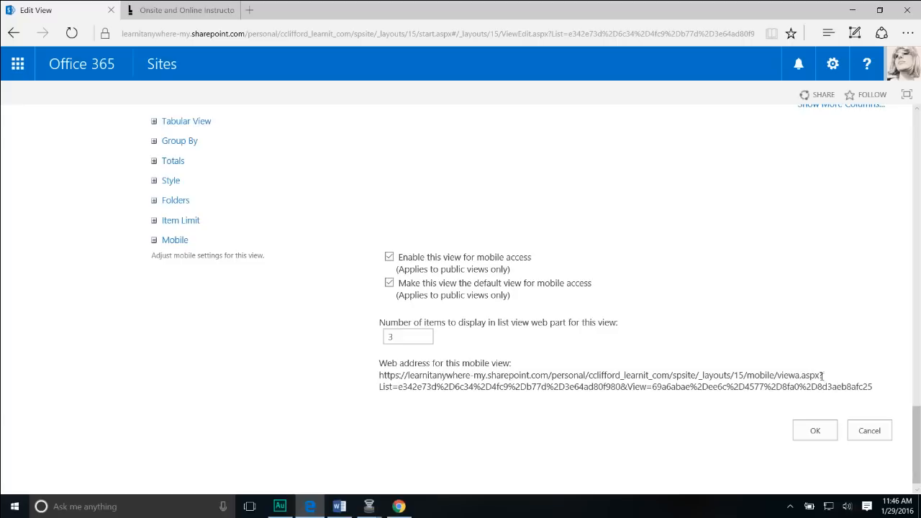
left_click(814, 432)
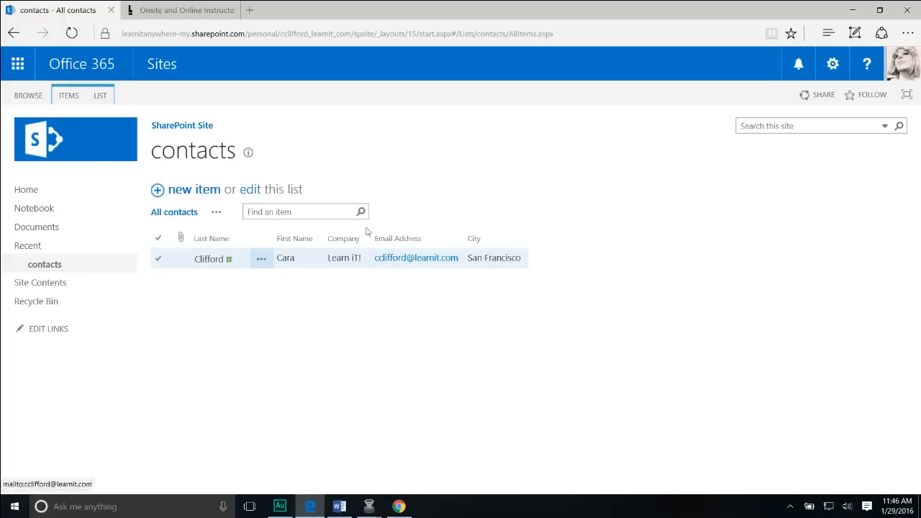
Add a contact with last and first name, company Learn iT!, city San Francisco, and save.
left_click(170, 193)
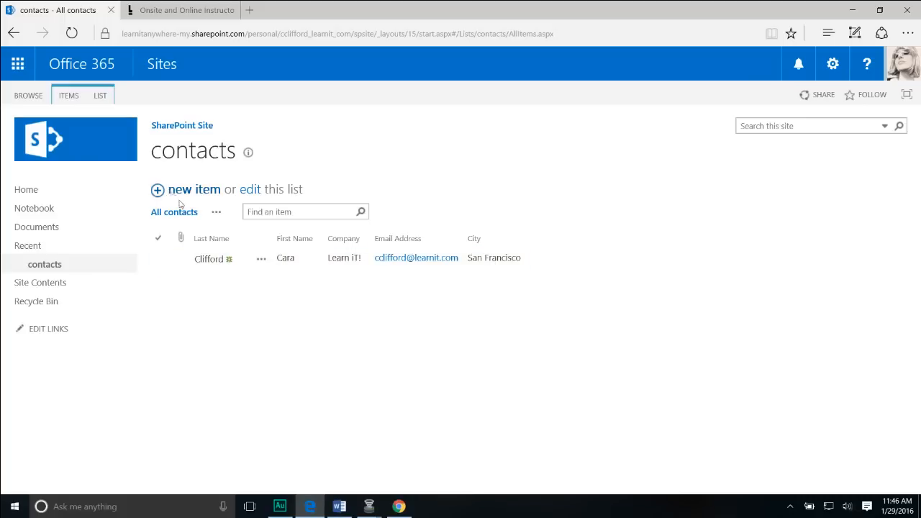
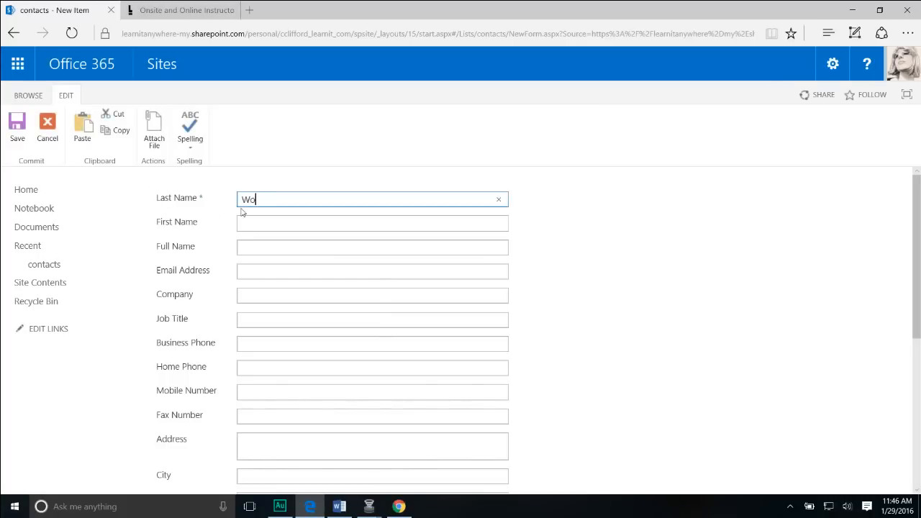
key("Tab")
key("Tab")
key("Tab")
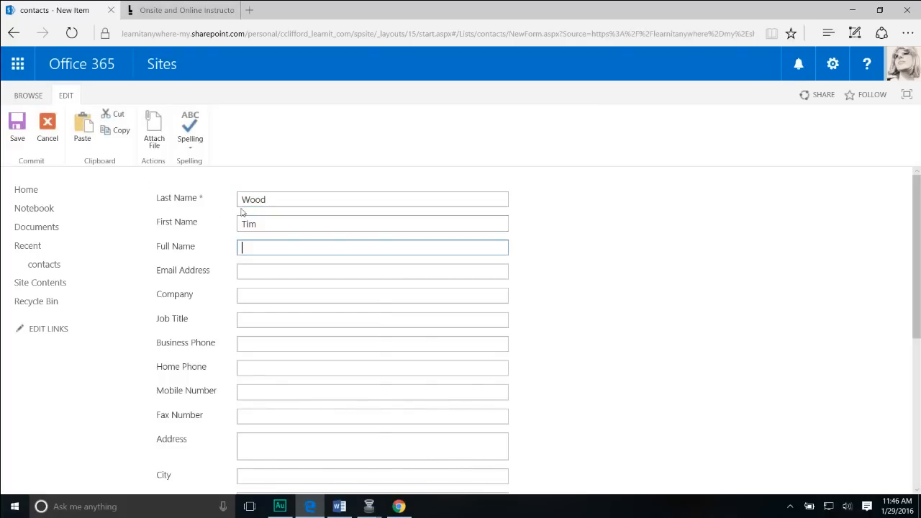
key("Tab")
type("L")
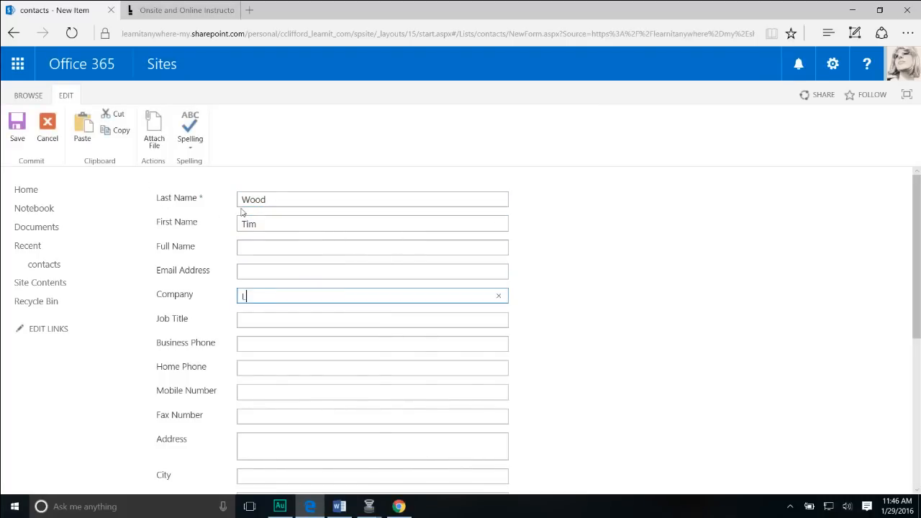
type("earn iT!")
key("Tab")
key("Tab")
key("Tab")
key("Tab")
key("Tab")
key("Tab")
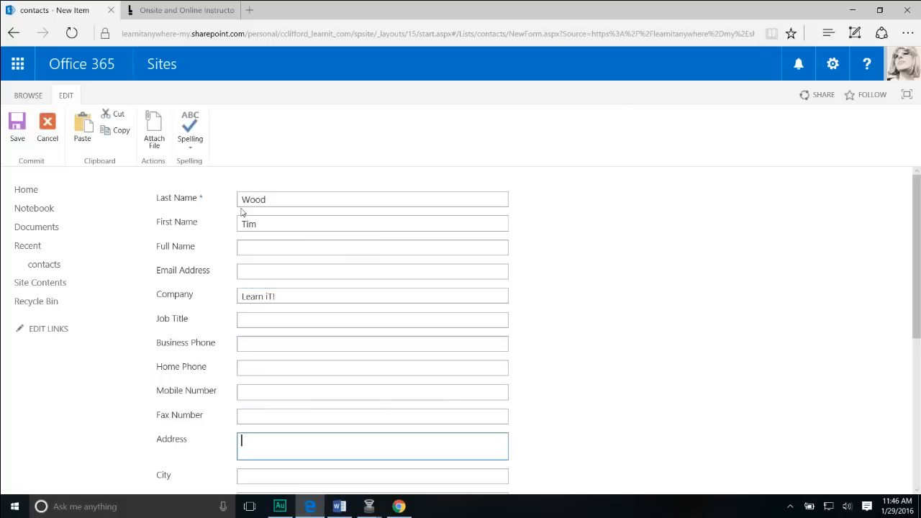
key("Tab")
type("San Fr")
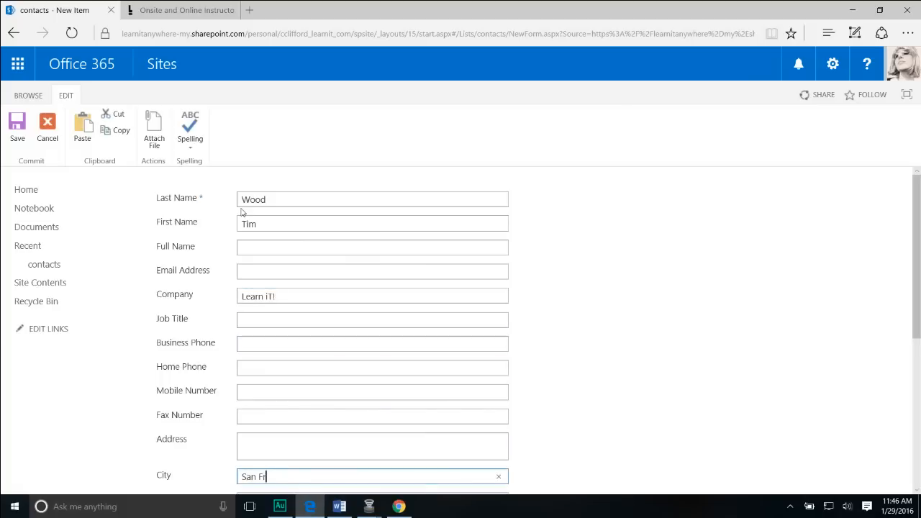
type("ancisco")
scroll(431, 215, "down", 4)
left_click(432, 439)
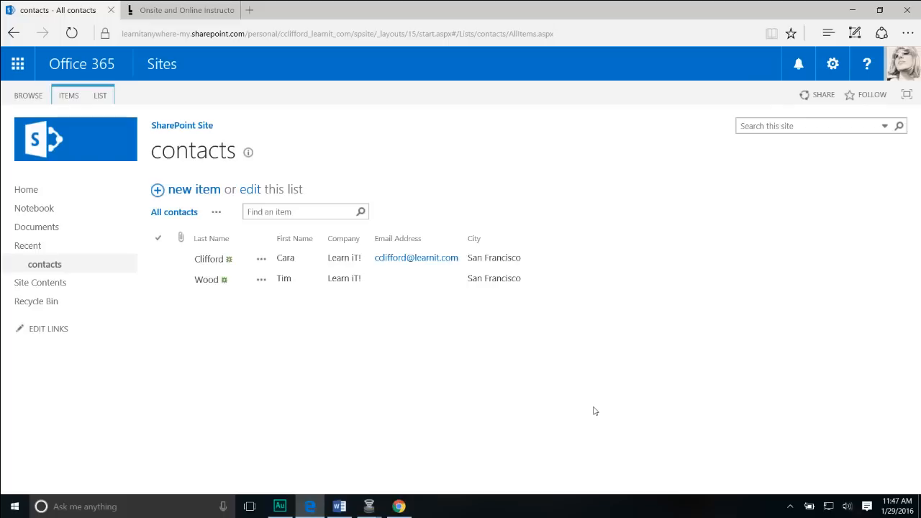
Select the second contact's row and switch the list into Quick Edit grid mode.
left_click(159, 280)
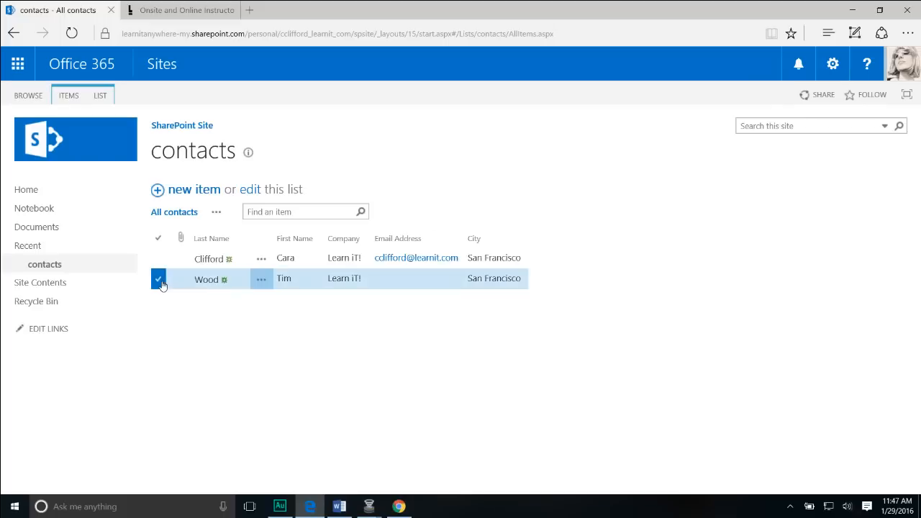
left_click(262, 283)
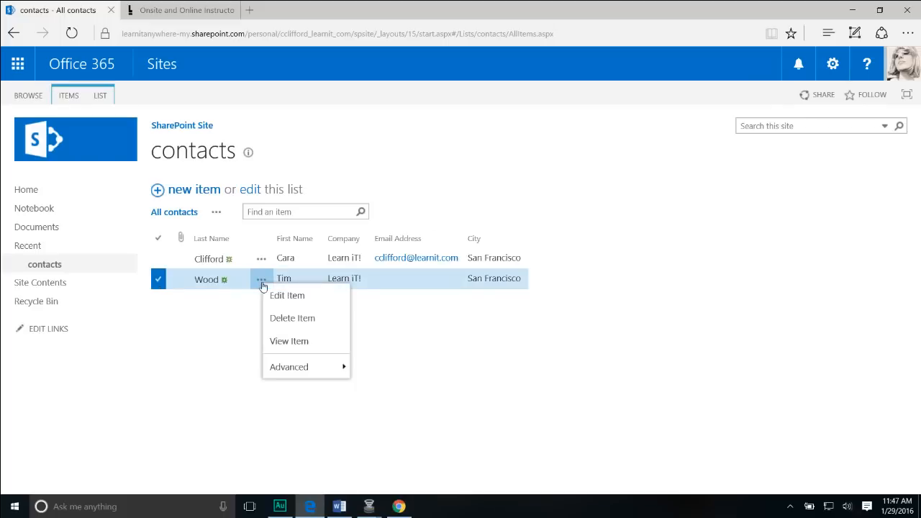
left_click(157, 283)
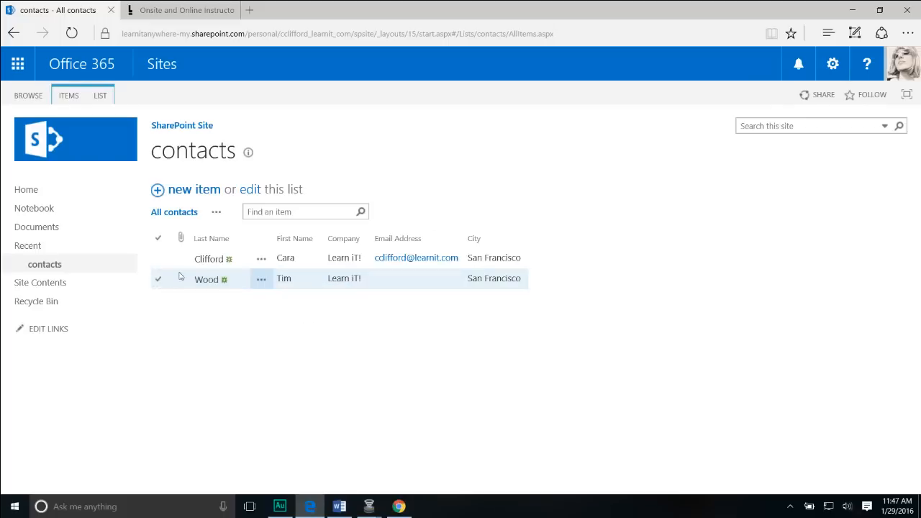
left_click(251, 192)
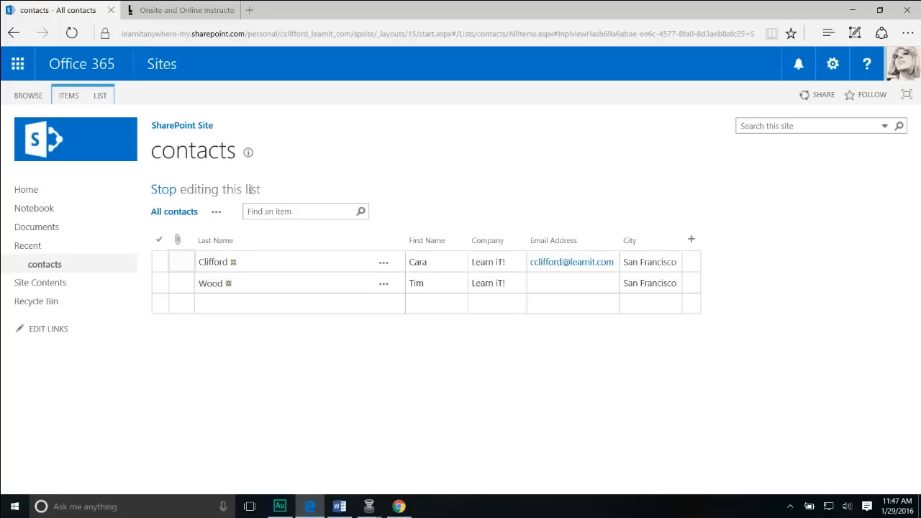
Clear the second contact's Company cell and fill Learn iT! down from the first row.
left_click(540, 281)
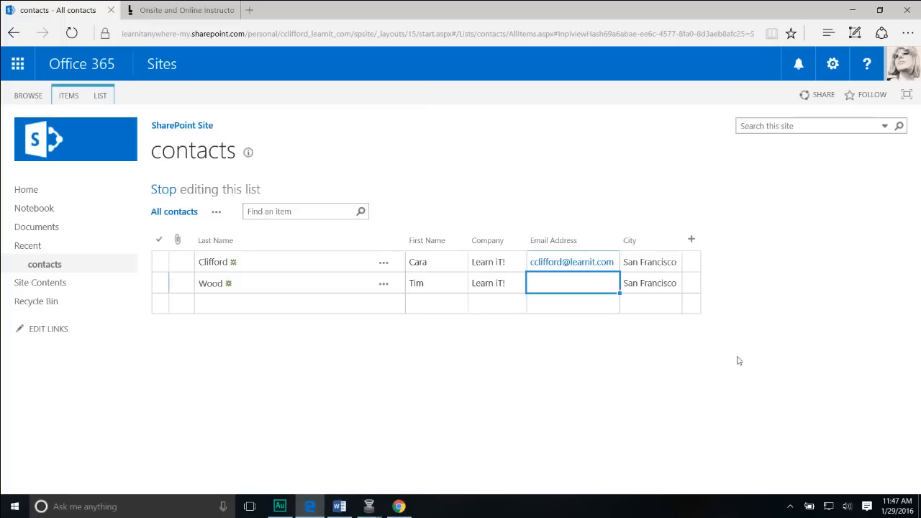
left_click(659, 281)
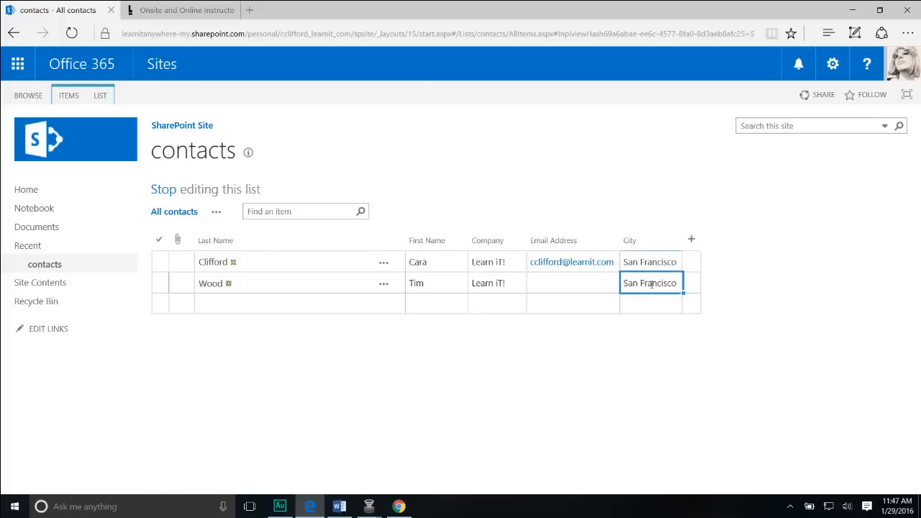
left_click(456, 287)
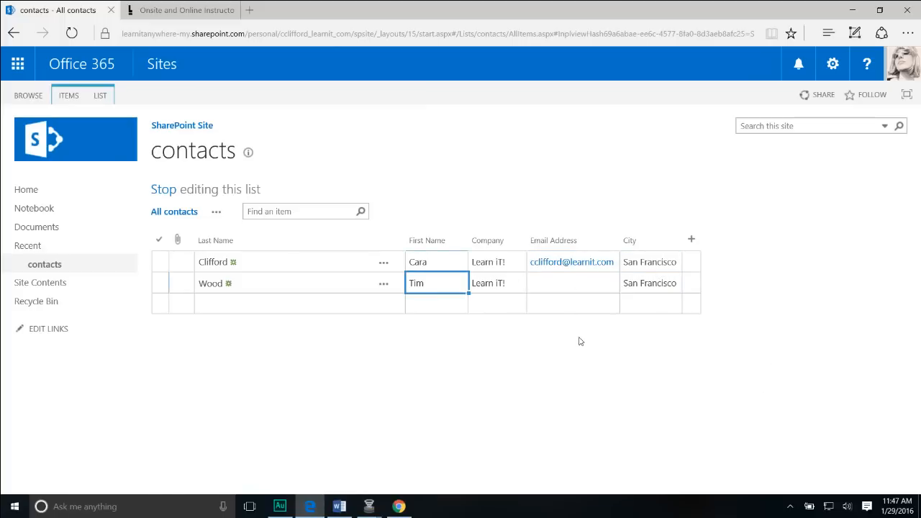
left_click(328, 283)
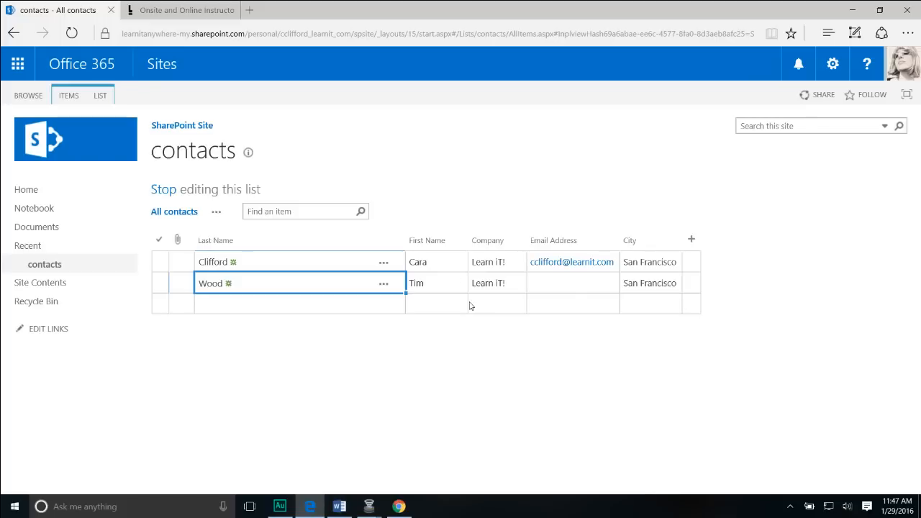
left_click(513, 283)
left_click(513, 284)
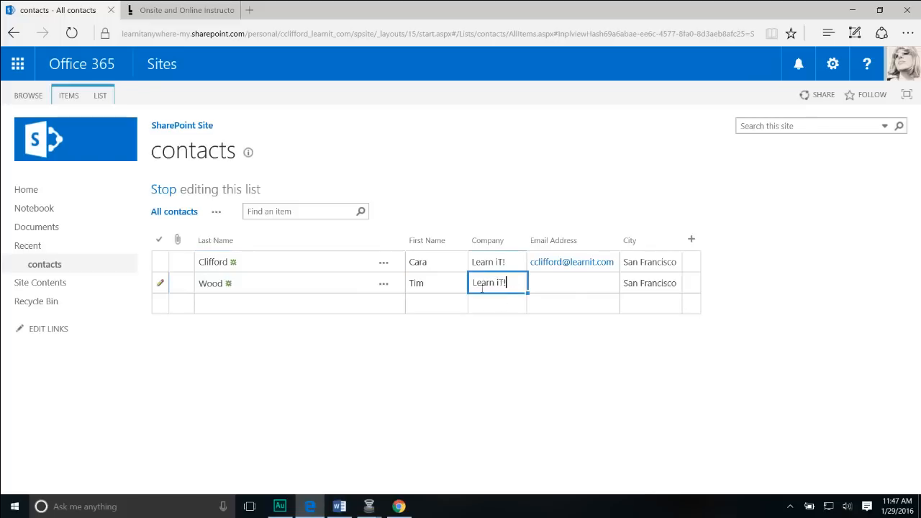
left_click_drag(510, 283, 479, 283)
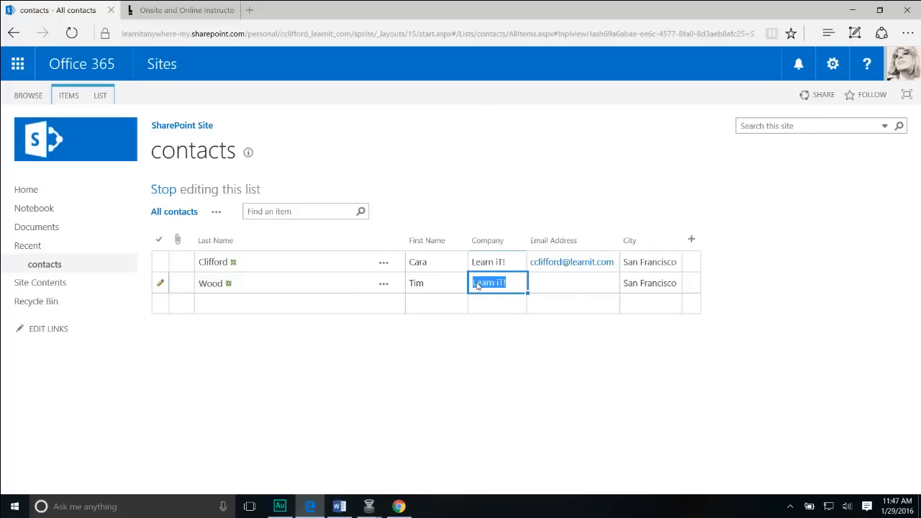
key("BackSpace")
left_click(502, 262)
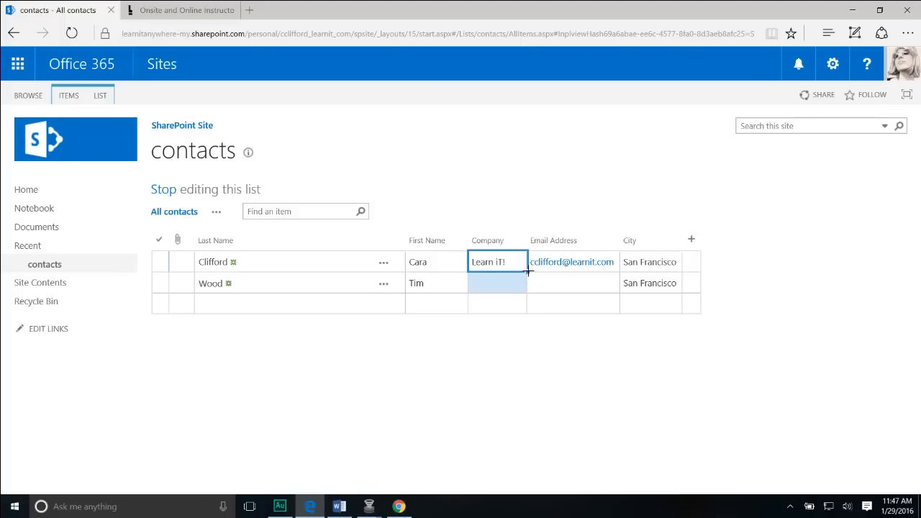
left_click_drag(529, 271, 529, 287)
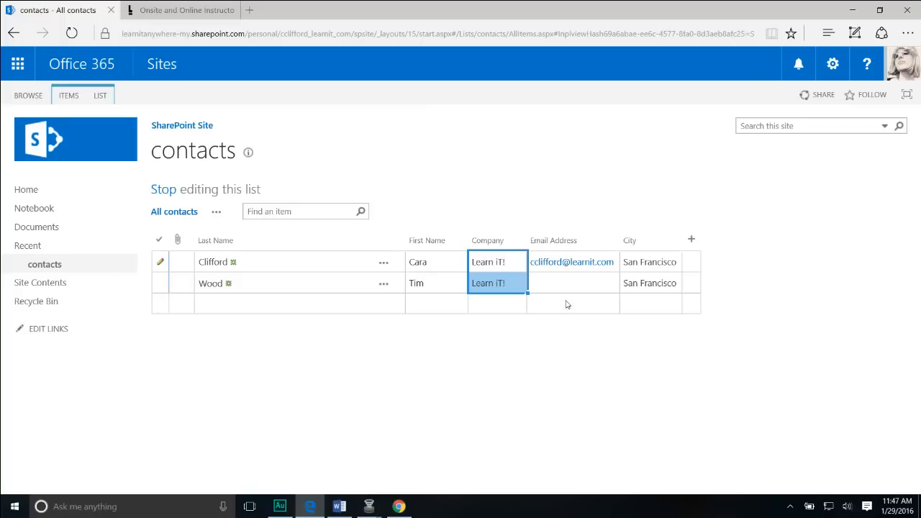
Stop editing the contacts list to save both contacts' Learn iT! and San Francisco entries.
left_click(164, 191)
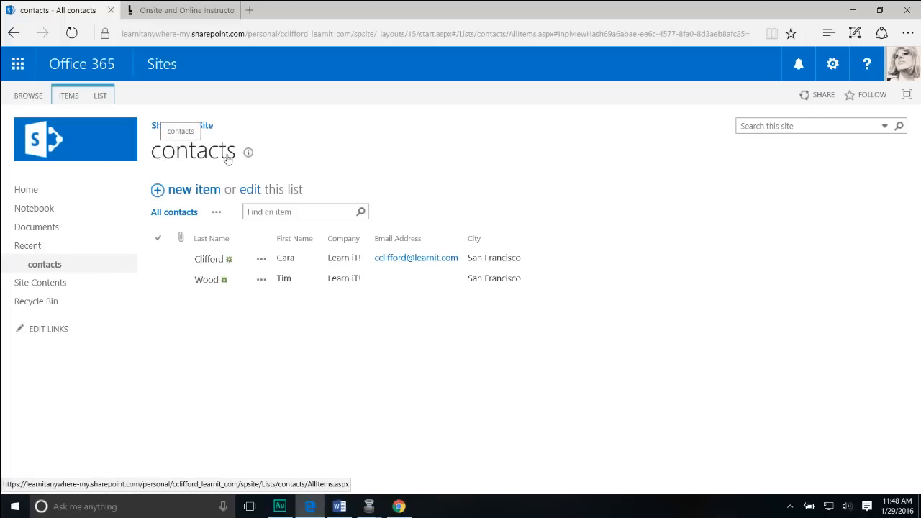
Go from the LIST ribbon to List Settings, then the name, description and navigation settings.
left_click(100, 96)
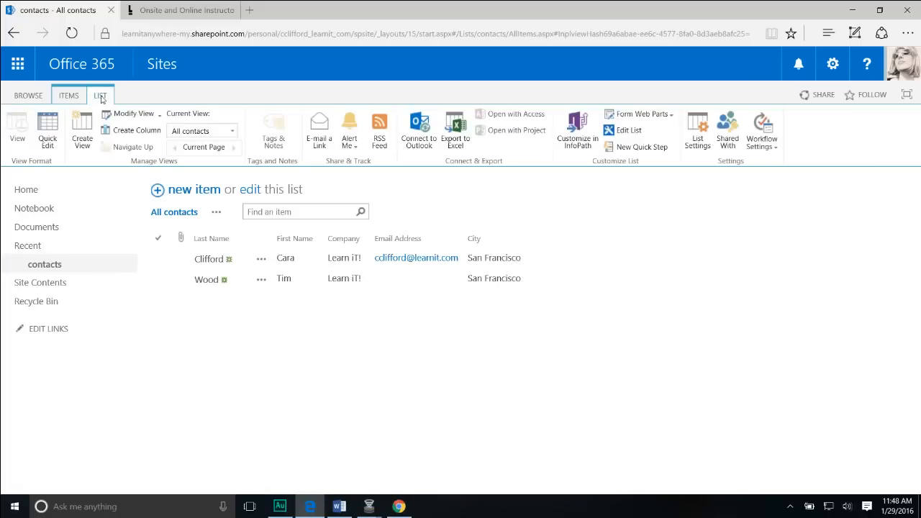
left_click(698, 141)
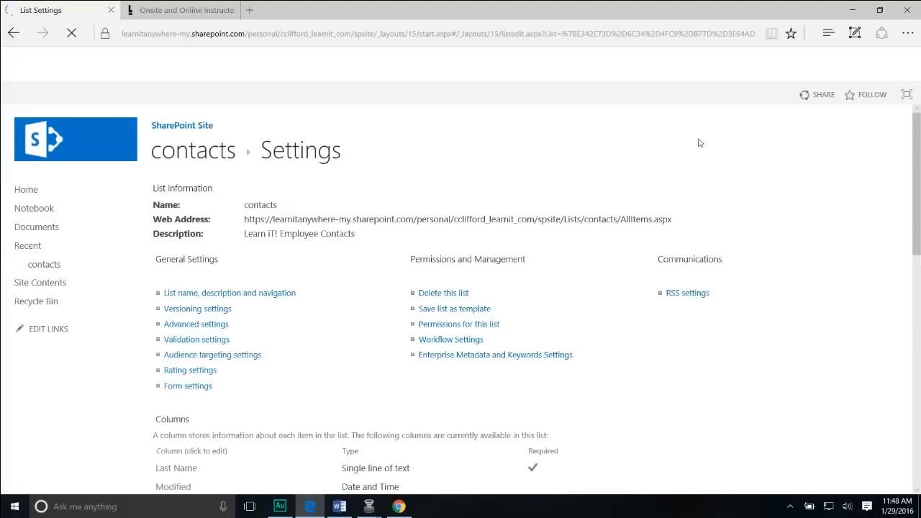
left_click(241, 295)
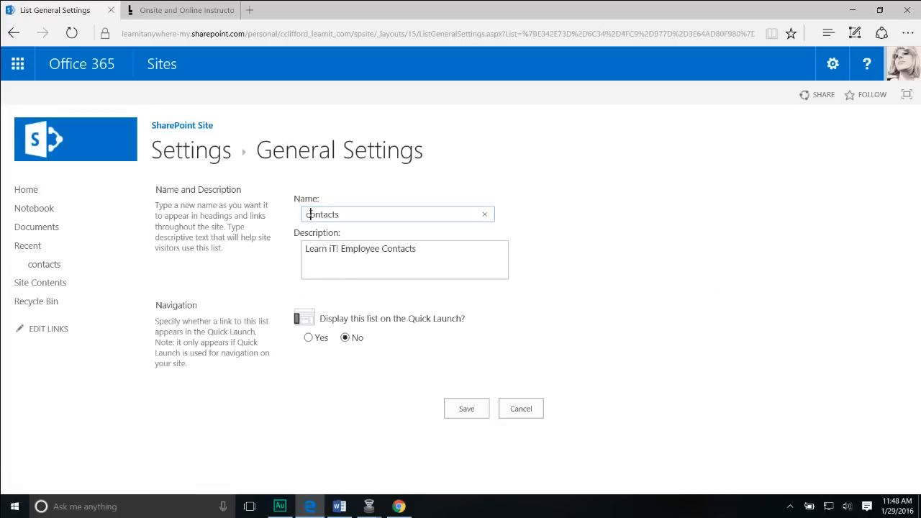
Rename the list 'Learn iT! Contacts', set Quick Launch to Yes, save, and return home.
type("Learn ")
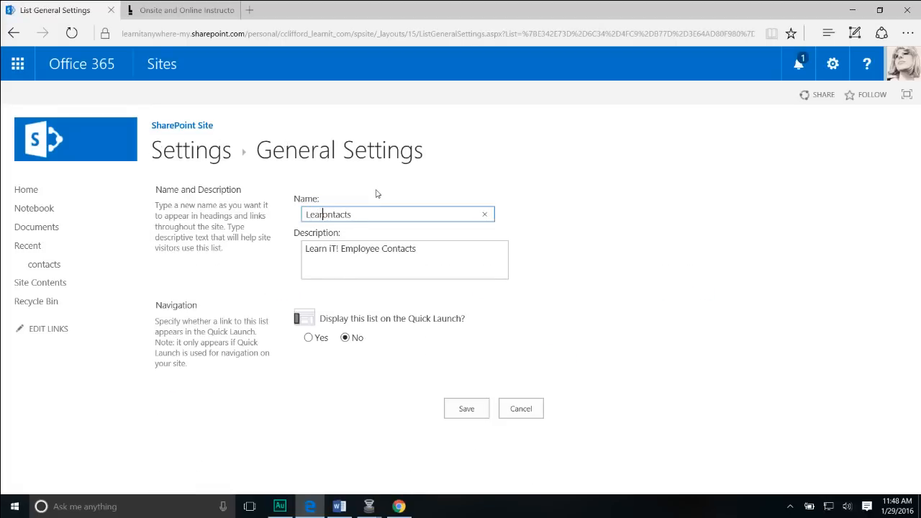
type("iT!")
key("Delete")
type("C")
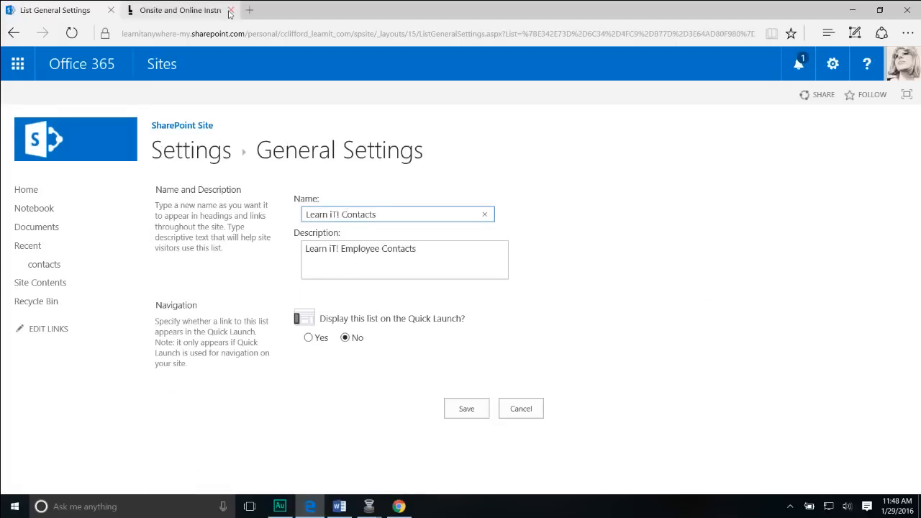
left_click(310, 340)
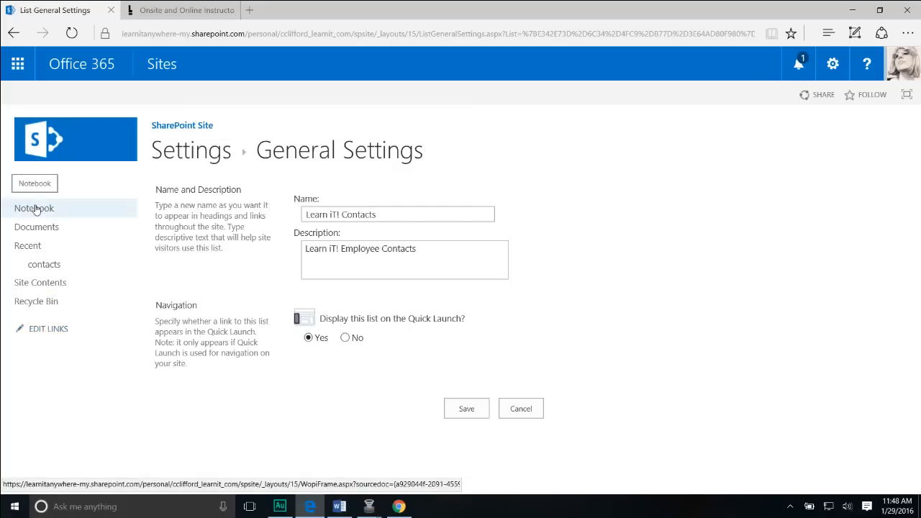
left_click(479, 411)
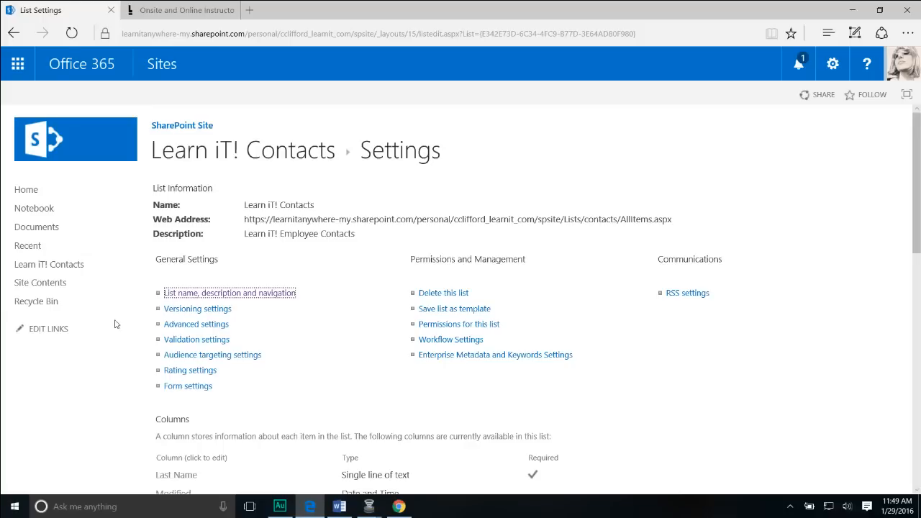
left_click(33, 191)
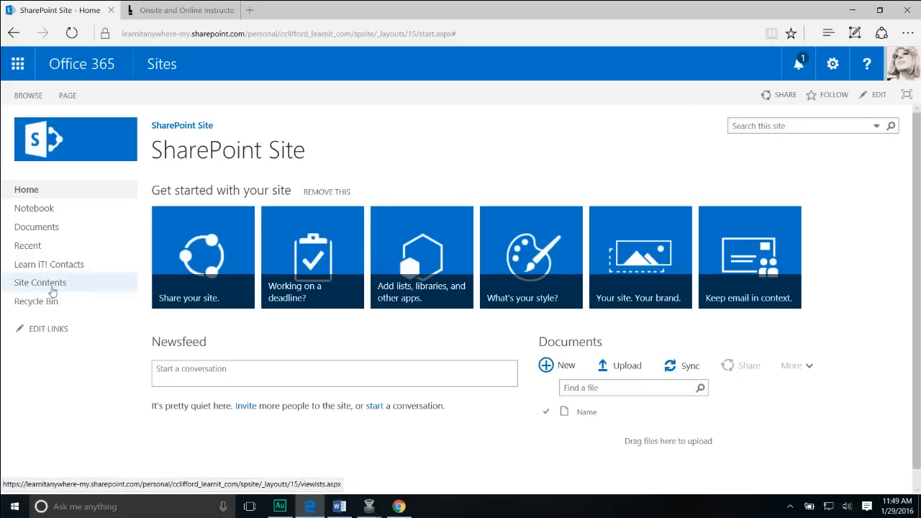
Go to Site Contents and choose 'add an app' to see the available apps.
left_click(57, 289)
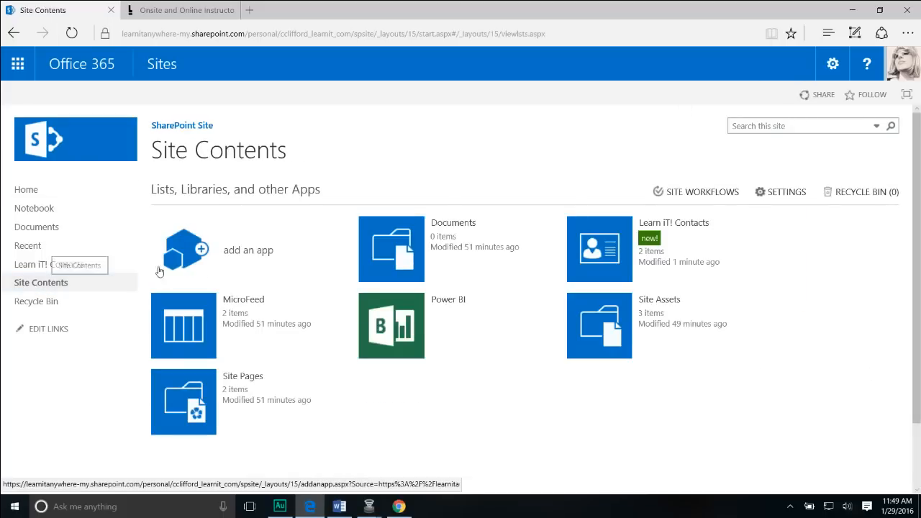
left_click(266, 257)
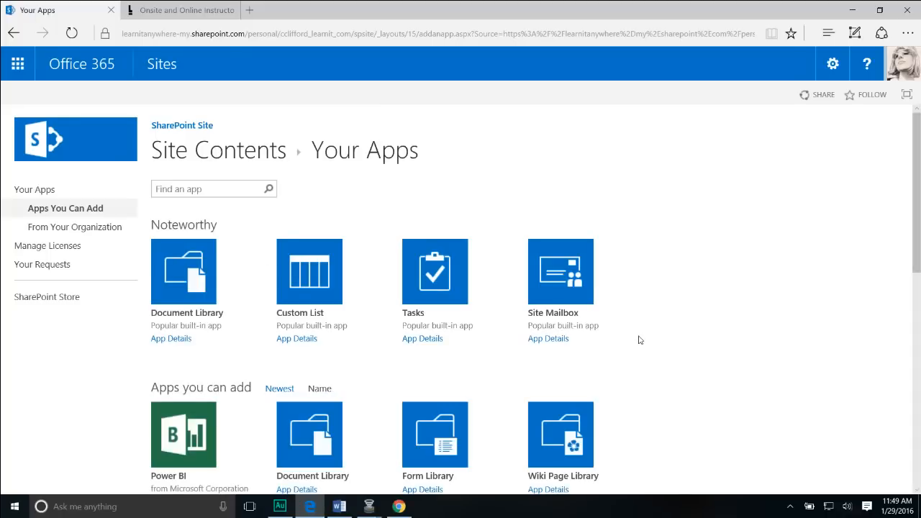
Pick the Calendar app, name it 'calendar', and create it.
scroll(637, 343, "down", 4)
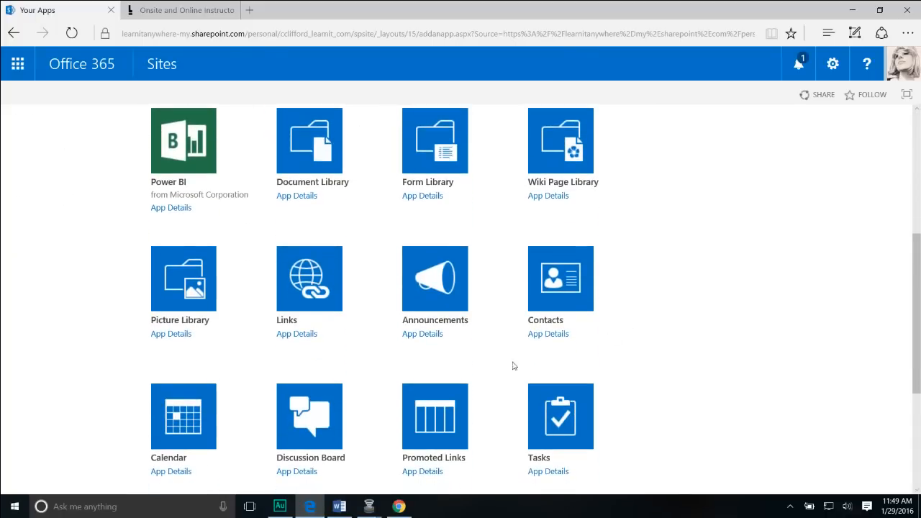
left_click(200, 423)
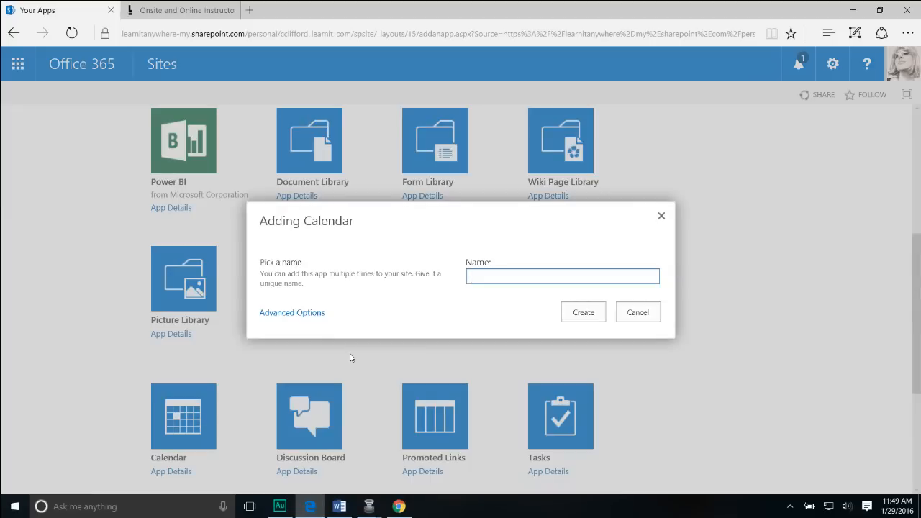
type("Calen")
key("BackSpace")
key("BackSpace")
key("BackSpace")
key("BackSpace")
key("BackSpace")
type("calendar")
left_click(584, 313)
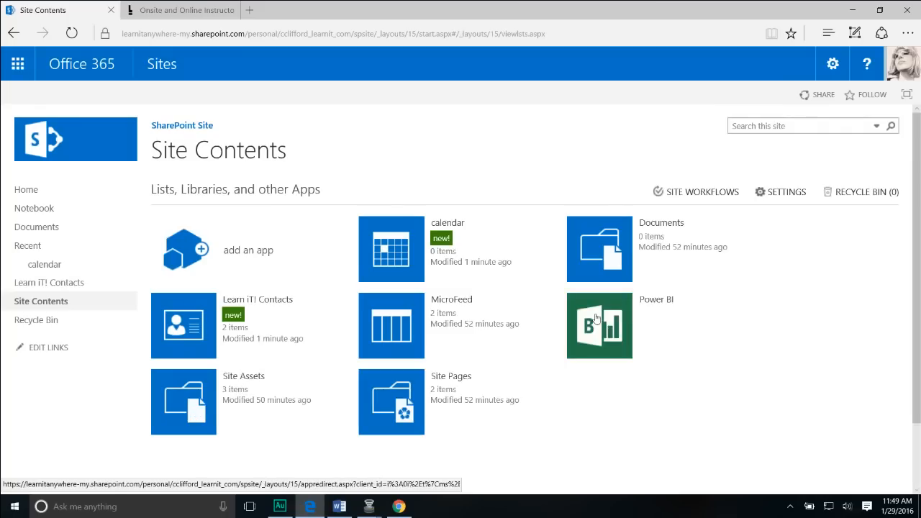
Open the new 'calendar' from Site Contents to show its empty January 2016 month view.
left_click(438, 239)
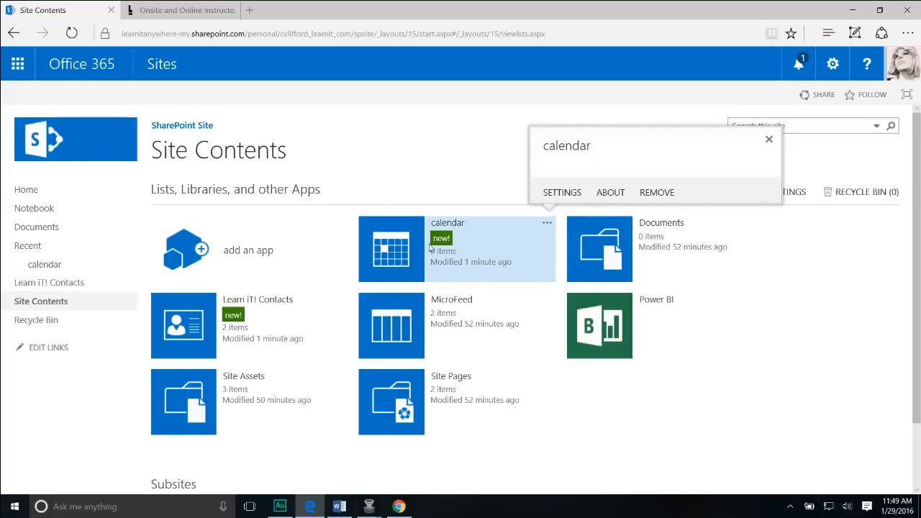
left_click(405, 247)
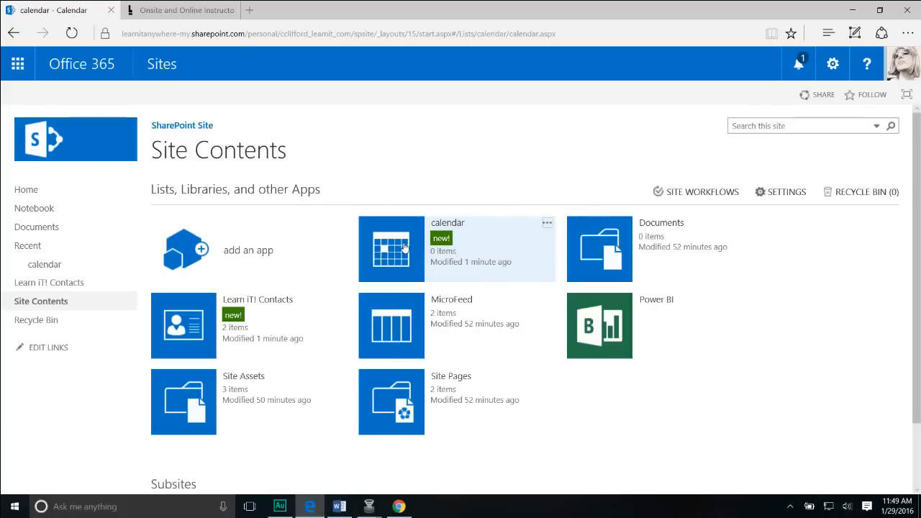
mouse_move(763, 269)
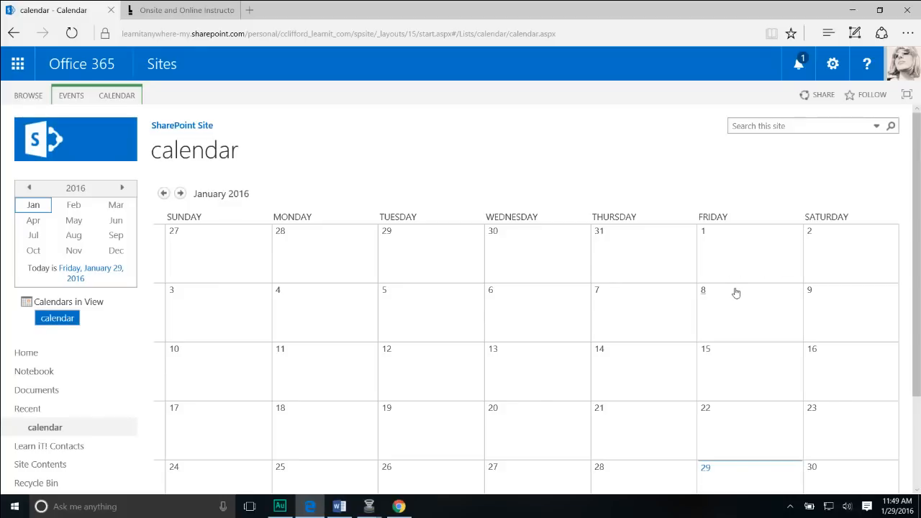
Scroll through the empty January 2016 calendar month view.
scroll(736, 290, "down", 3)
scroll(731, 293, "up", 3)
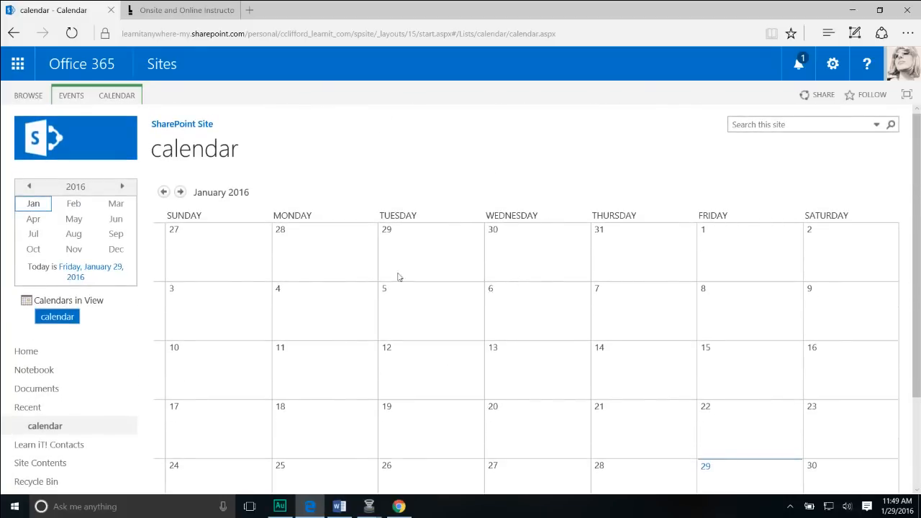
mouse_move(407, 314)
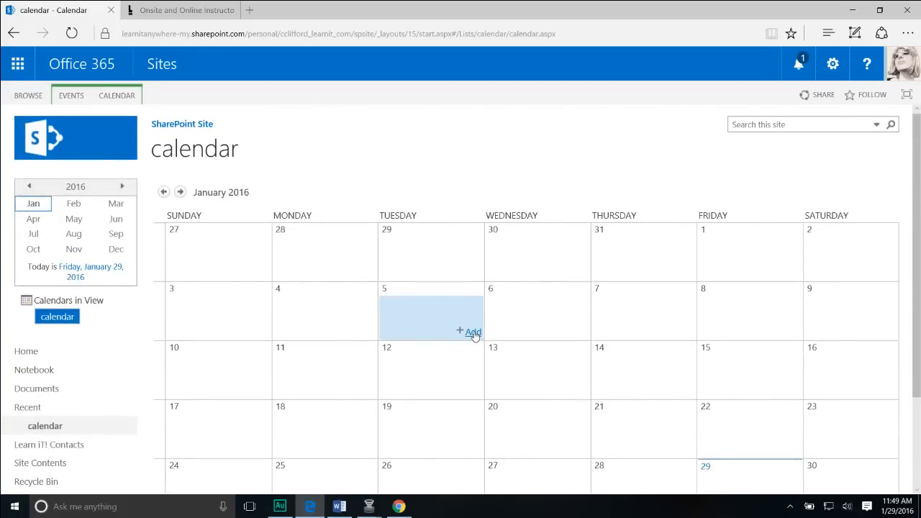
scroll(474, 336, "down", 2)
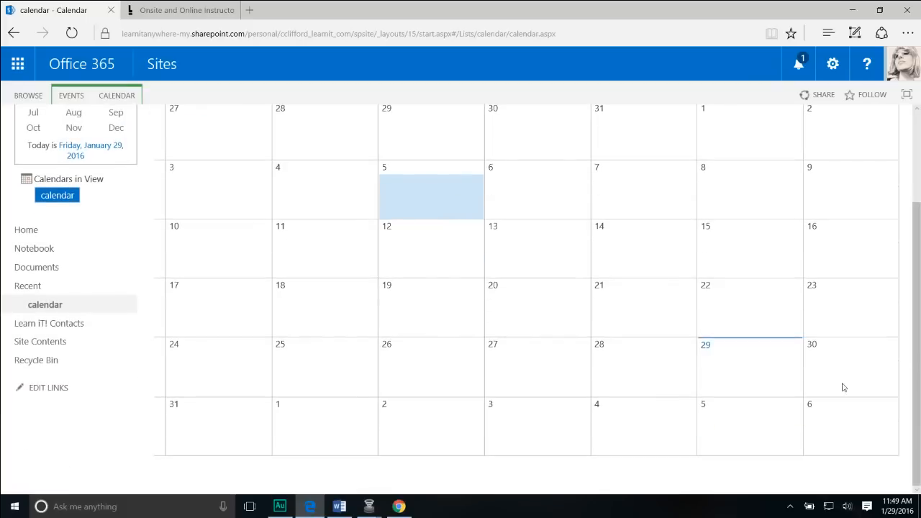
mouse_move(788, 391)
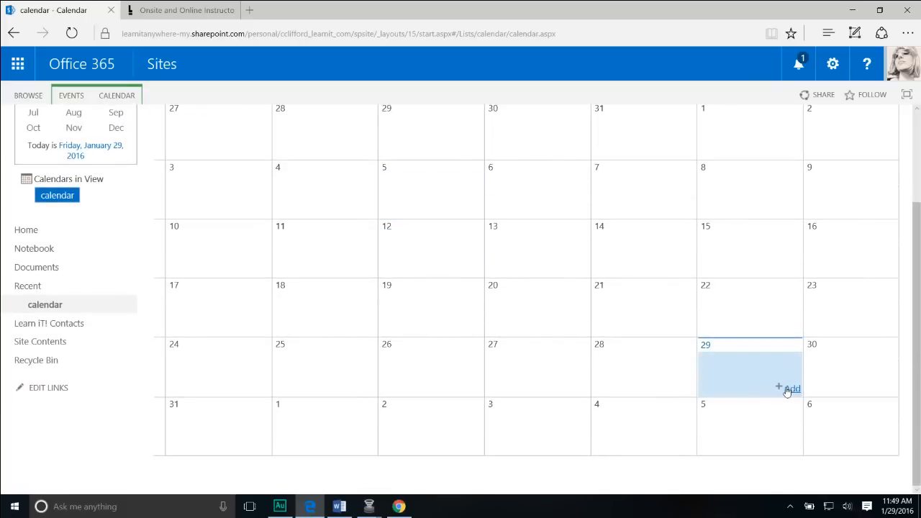
left_click(791, 389)
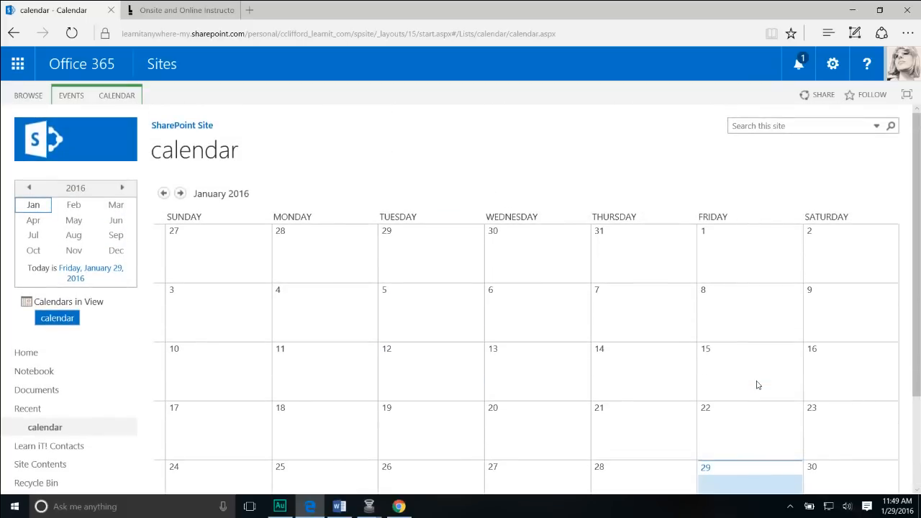
Open the Current View dropdown on the CALENDAR ribbon to list available calendar views.
left_click(72, 98)
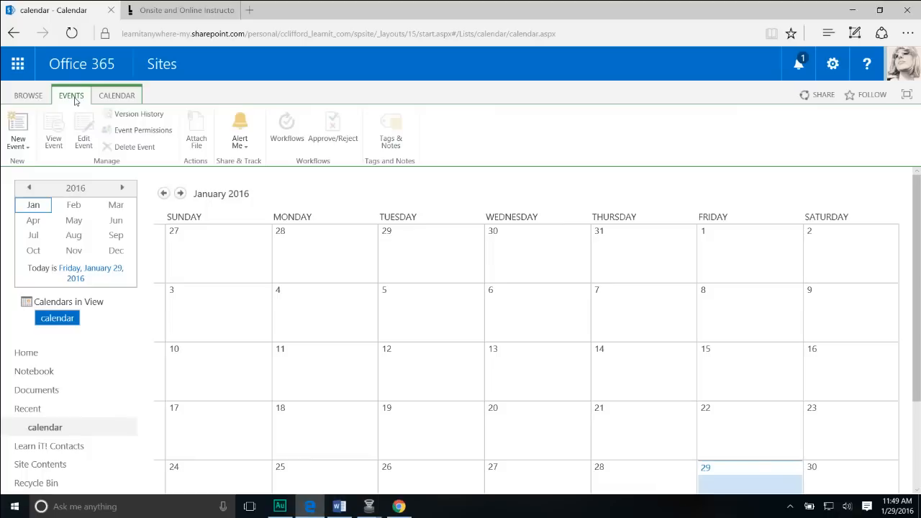
left_click(107, 97)
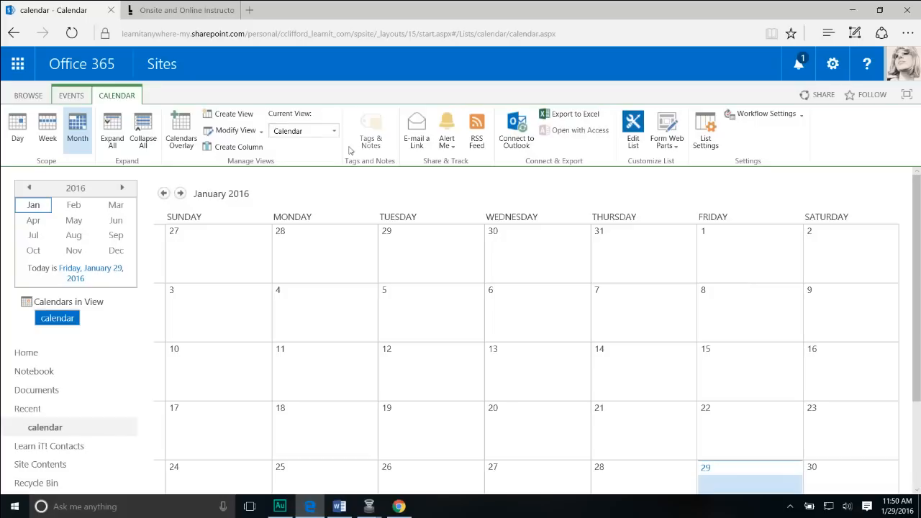
left_click(334, 131)
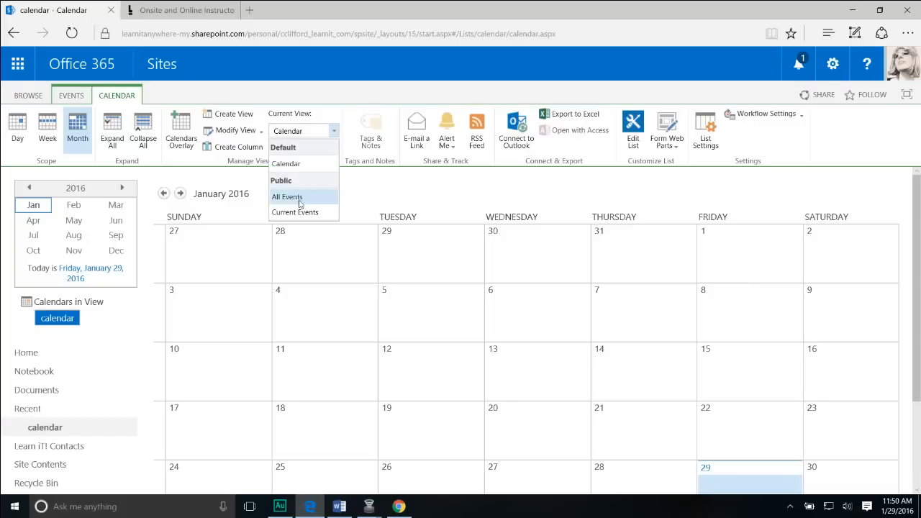
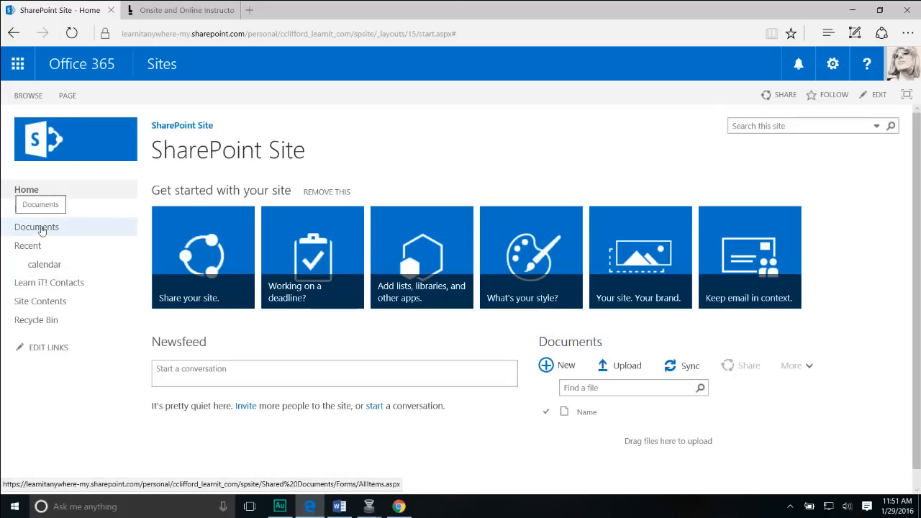
Upload 'GGB_ShareFile_Handouts Updated 10.30.15' from the desktop into the Documents library by dragging it in.
left_click(43, 227)
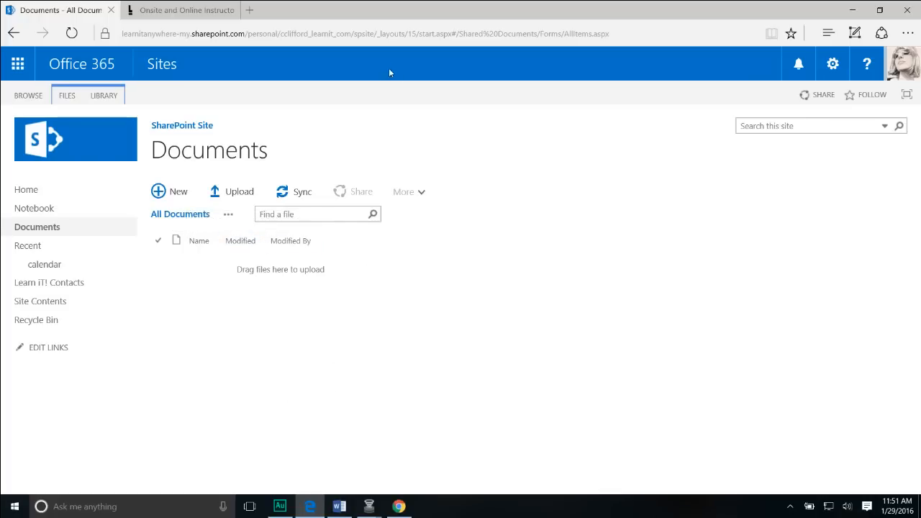
left_click_drag(353, 11, 500, 38)
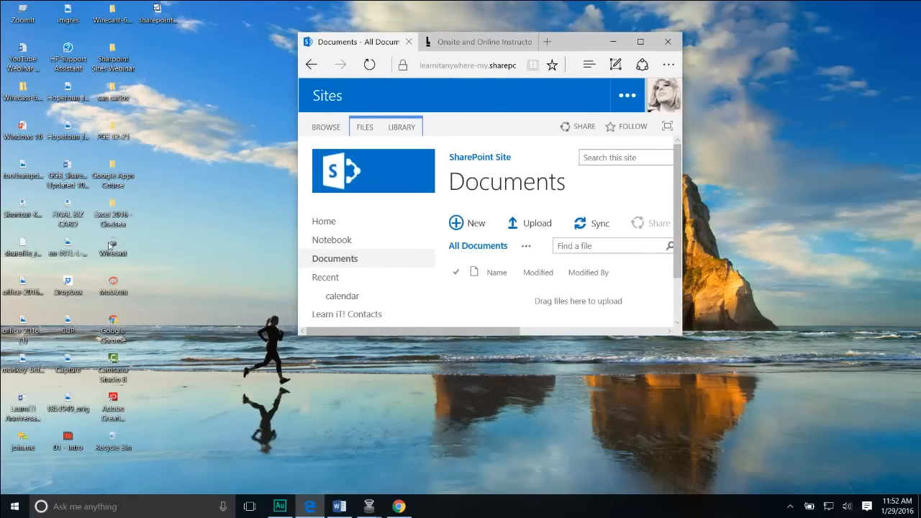
left_click_drag(67, 166, 547, 278)
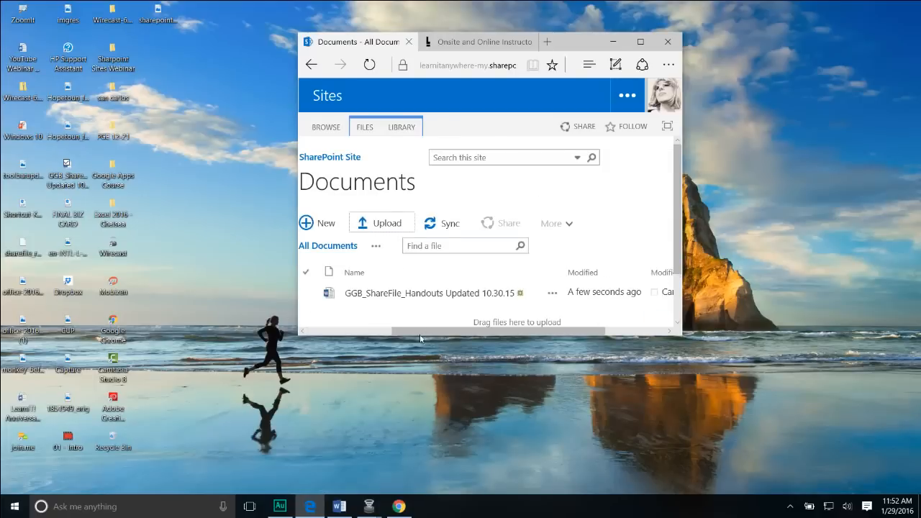
left_click(640, 41)
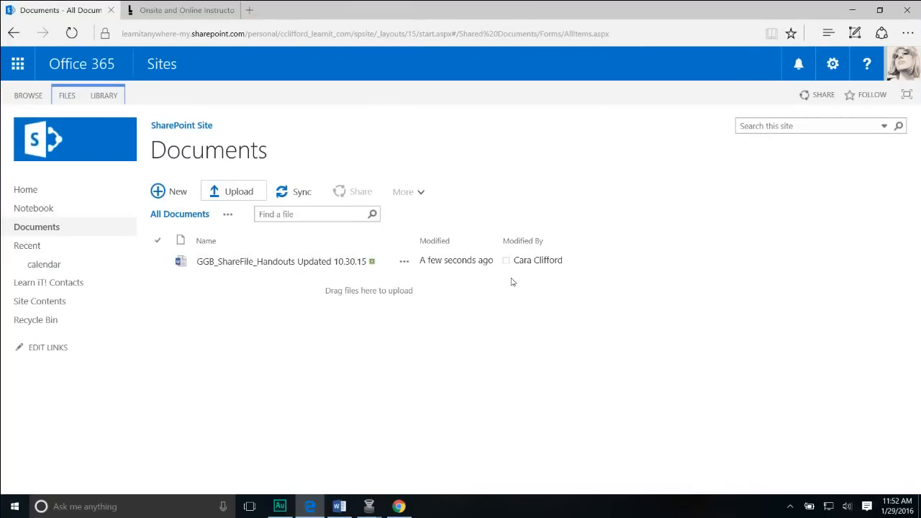
Create a new blank Word document from the library's + New menu.
left_click(162, 193)
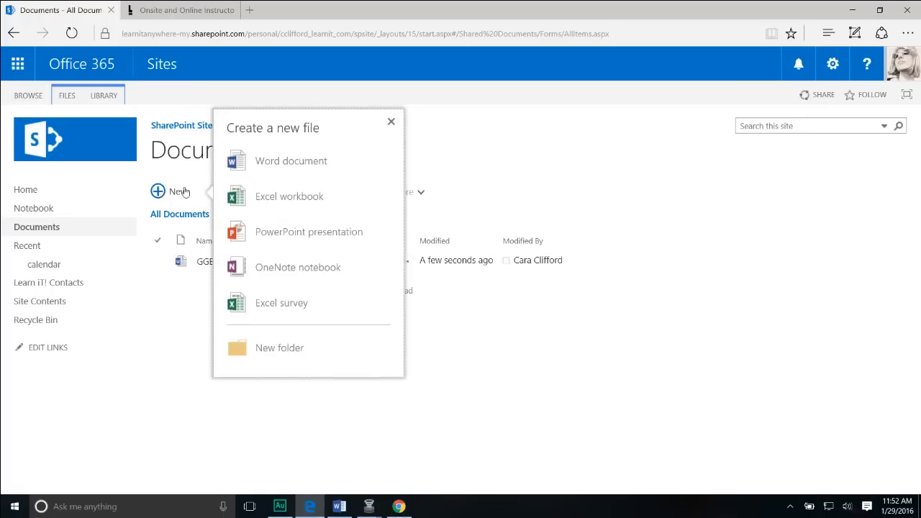
left_click(298, 166)
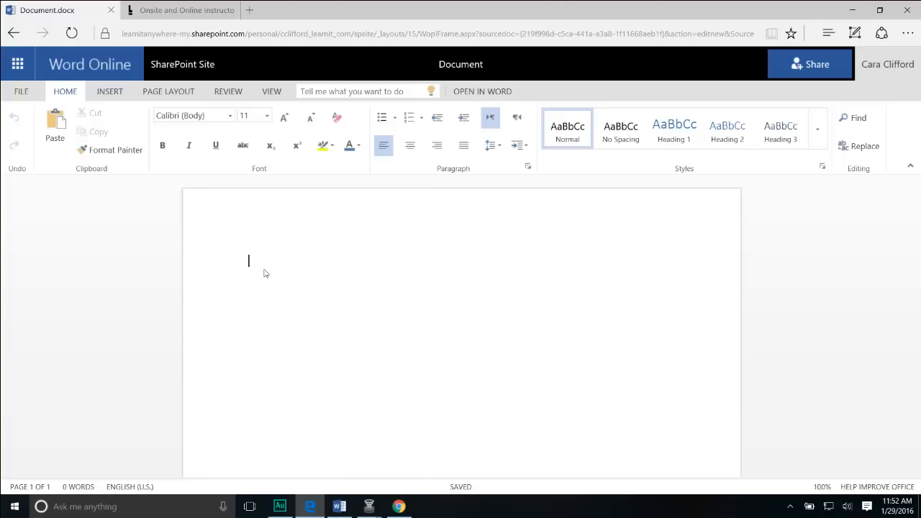
Fill the document with =rand() Lorem ipsum paragraphs, rename it 'My Doc', and return to the library.
type("=rand()")
key("Return")
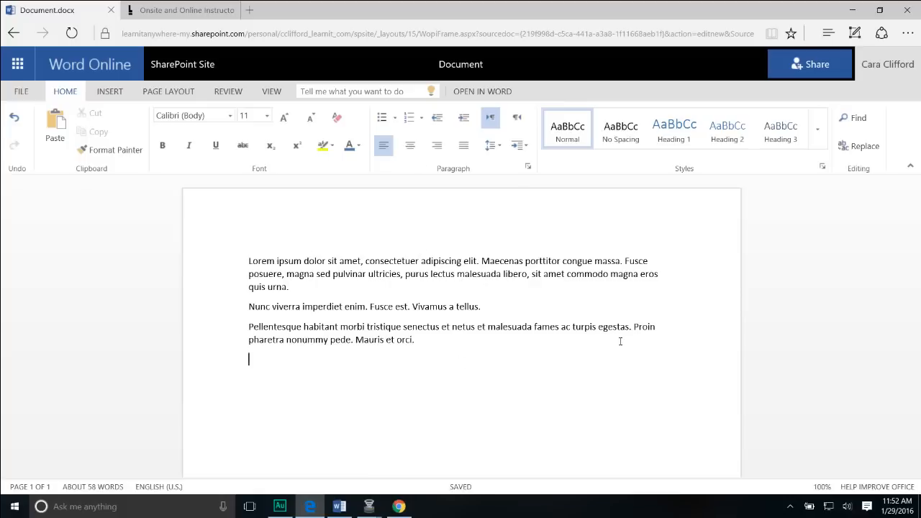
left_click(459, 66)
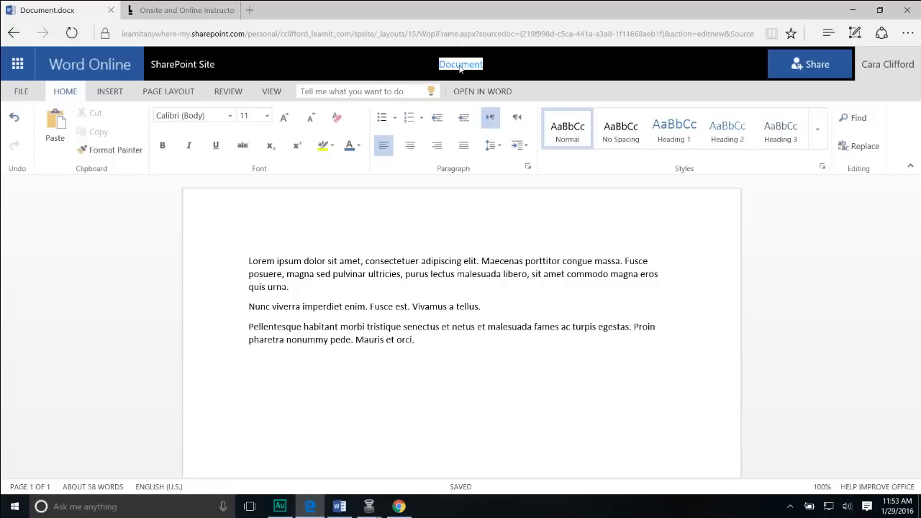
type("My Doc")
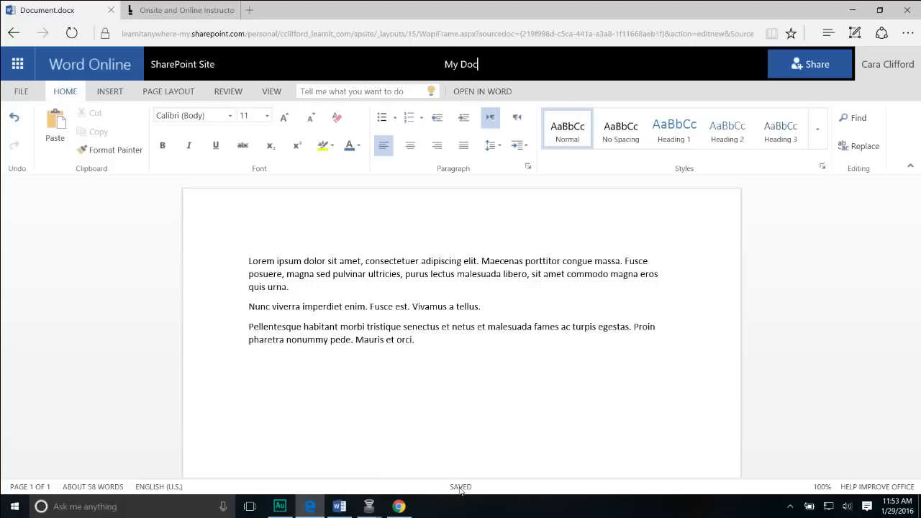
left_click(174, 68)
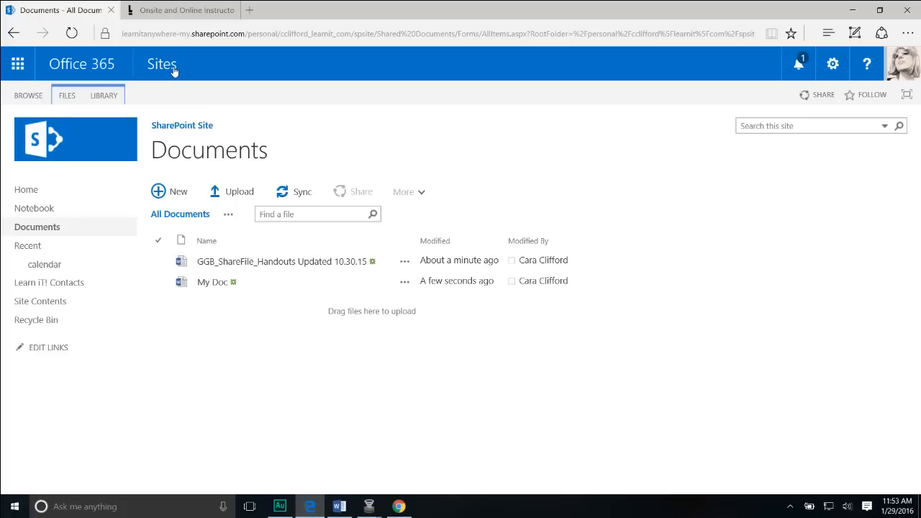
Open Library Settings from the LIBRARY ribbon and scroll down to its Columns and Views sections.
left_click(111, 97)
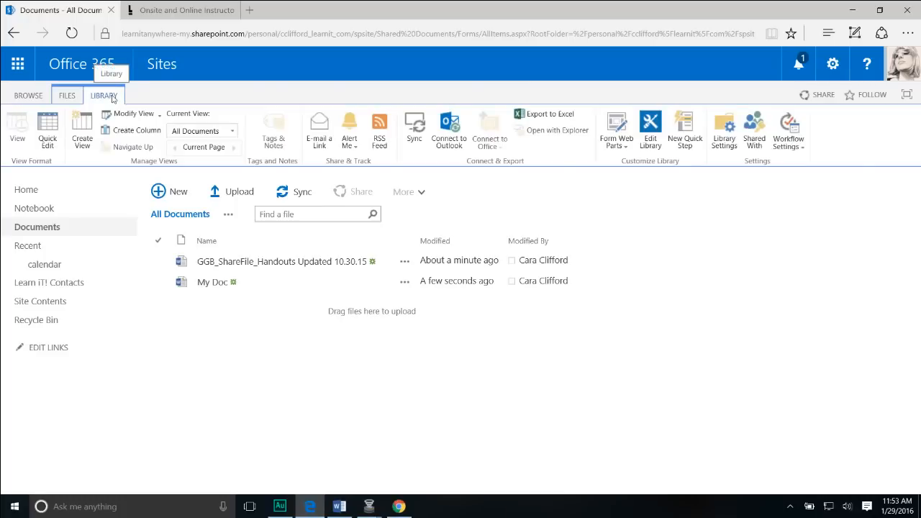
left_click(724, 136)
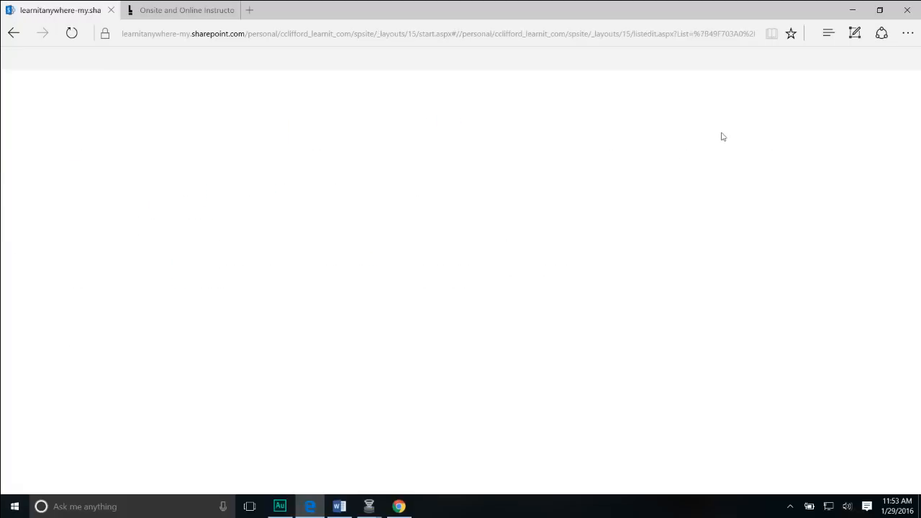
left_click(191, 295)
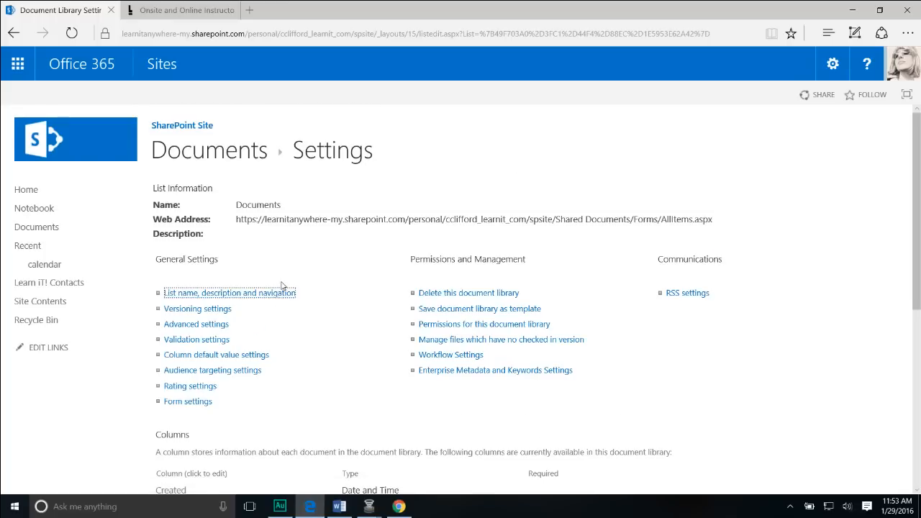
scroll(280, 288, "down", 3)
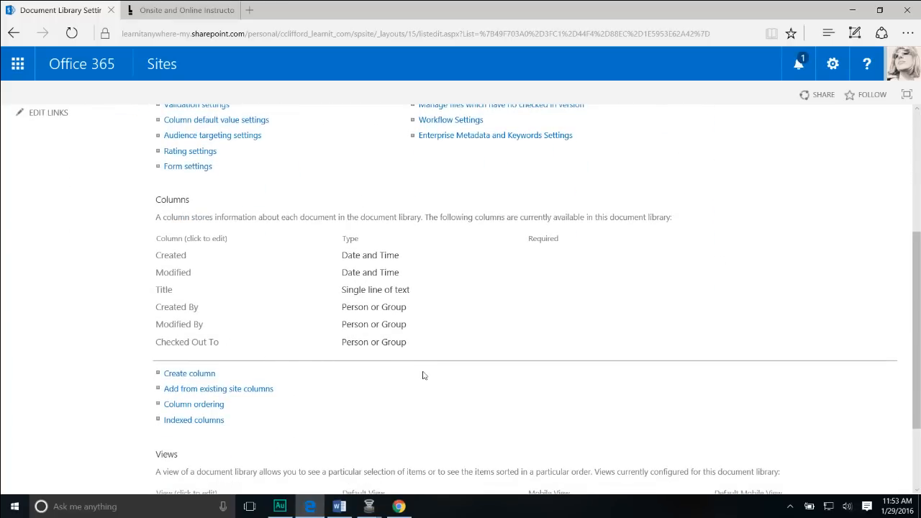
scroll(403, 349, "down", 2)
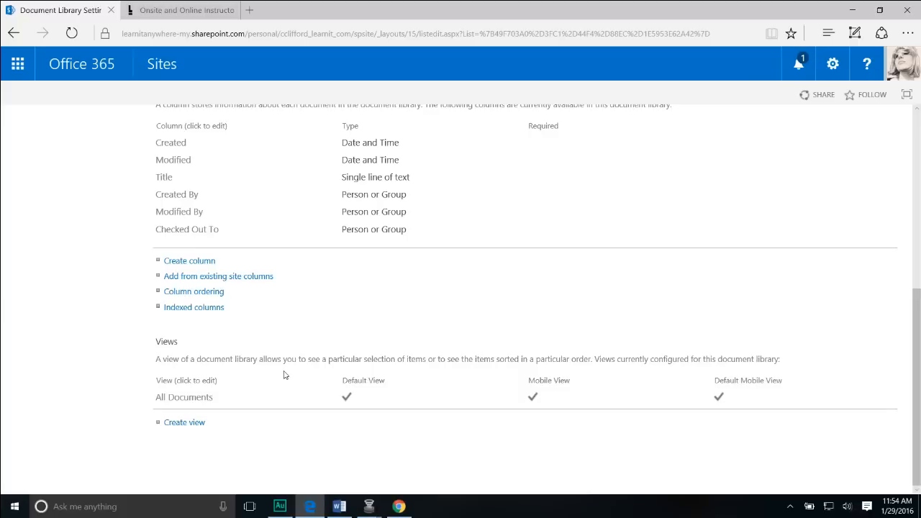
Edit the All Documents view to tick the Created and Created By columns, then save it.
left_click(181, 402)
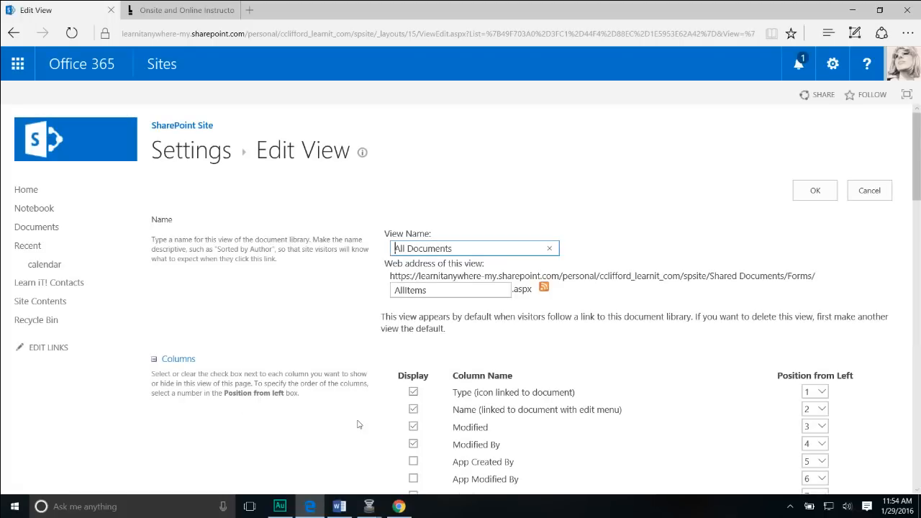
scroll(356, 423, "down", 3)
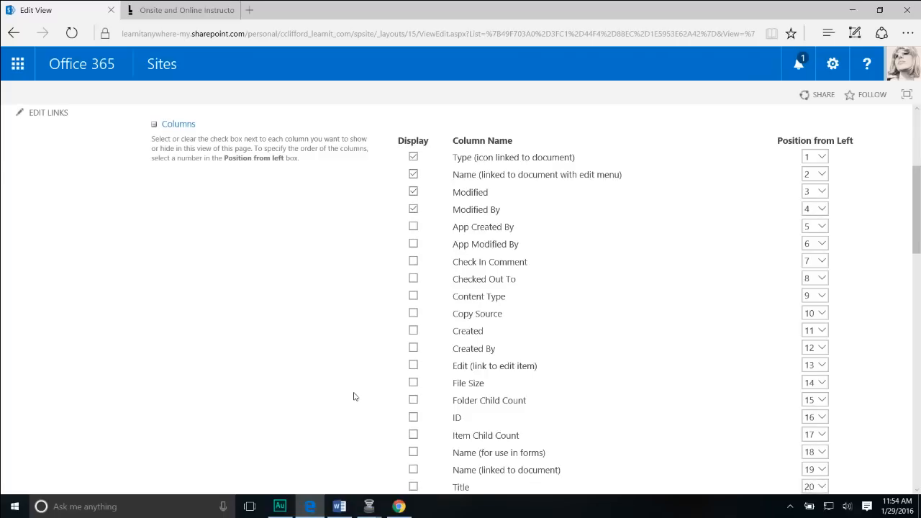
left_click(413, 330)
left_click(413, 349)
scroll(402, 368, "down", 2)
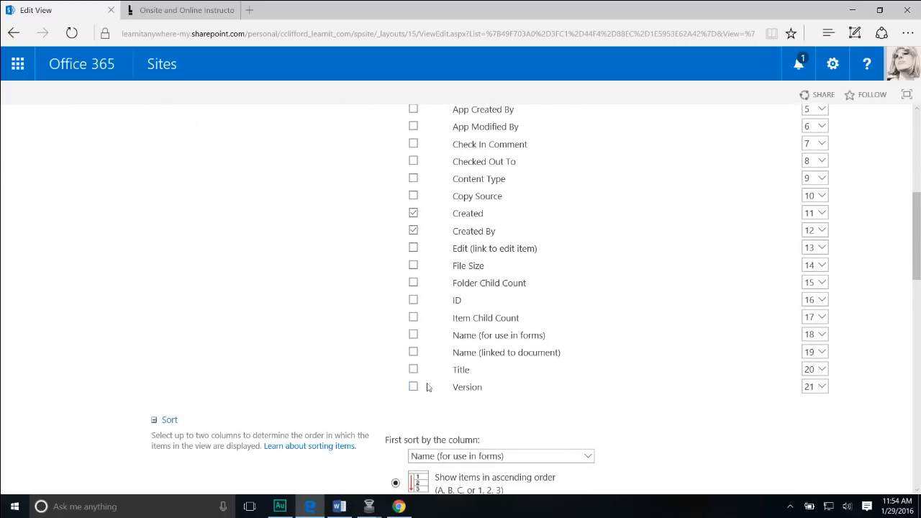
scroll(439, 377, "up", 3)
scroll(435, 380, "down", 3)
scroll(432, 381, "up", 2)
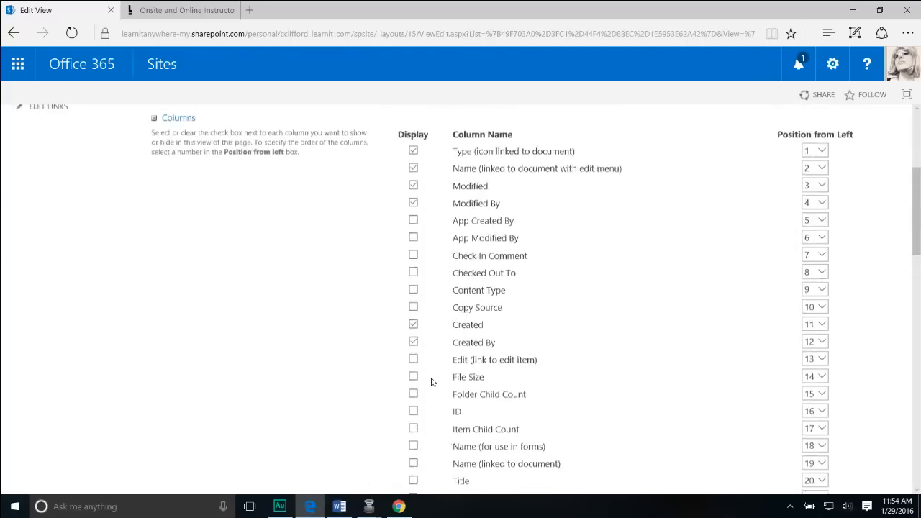
scroll(432, 383, "down", 3)
scroll(432, 383, "down", 3)
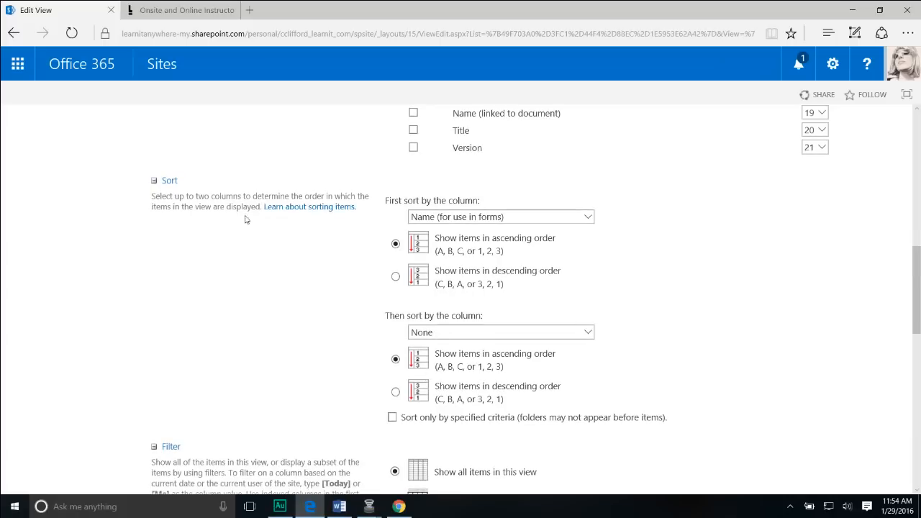
scroll(298, 369, "down", 2)
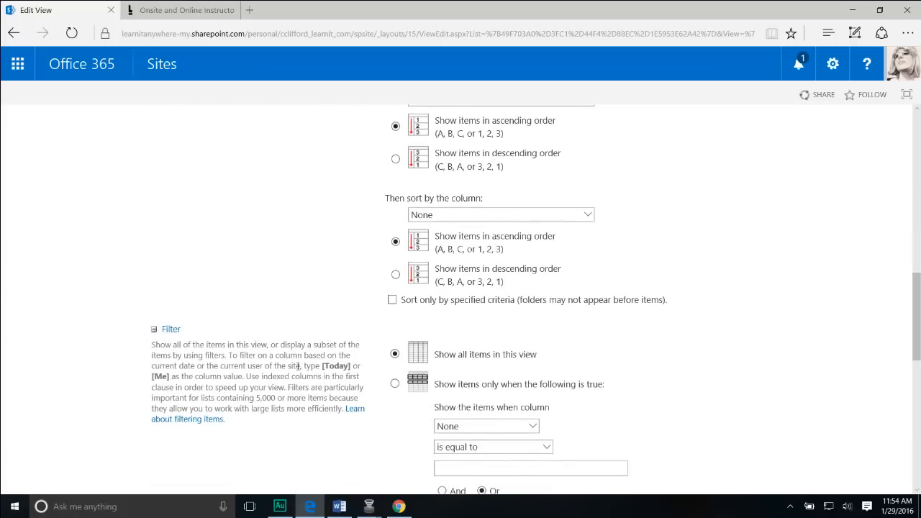
scroll(298, 367, "down", 10)
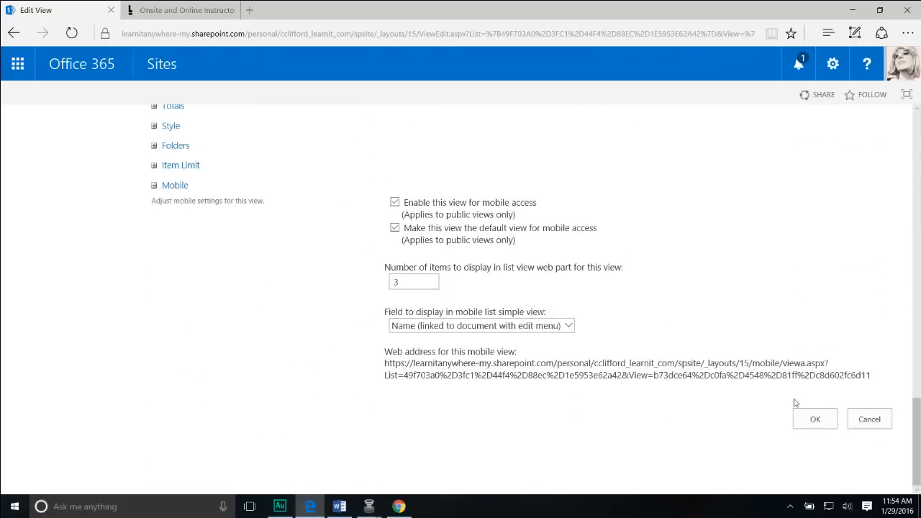
left_click(808, 420)
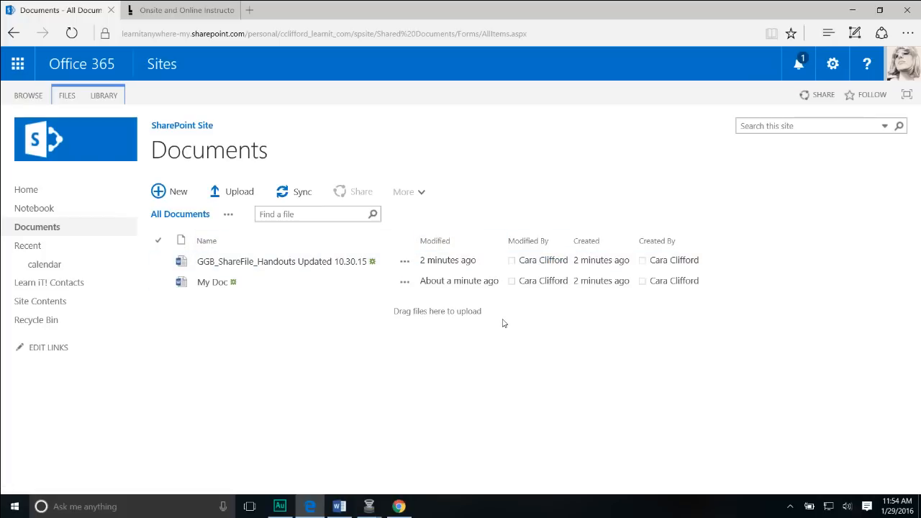
Open and dismiss the Modified and Modified By column sorting menus, then scroll down the page.
left_click(497, 243)
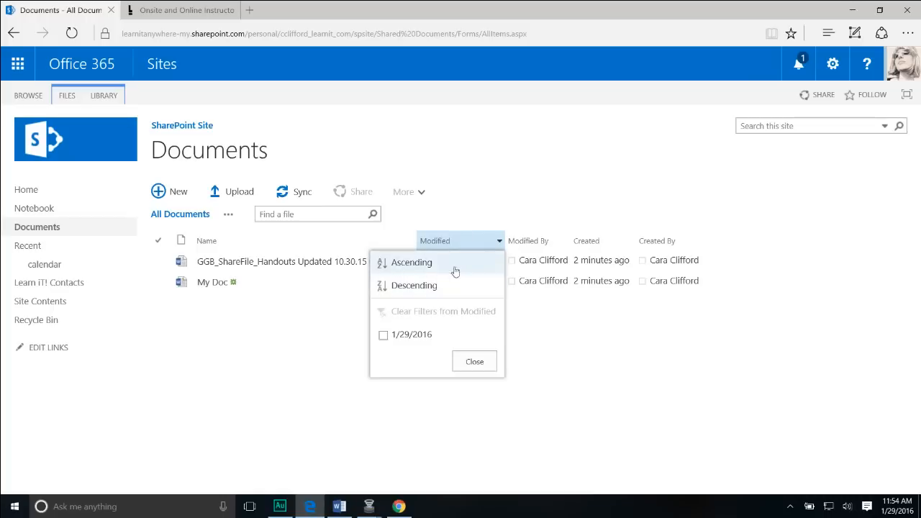
left_click(317, 244)
left_click(279, 239)
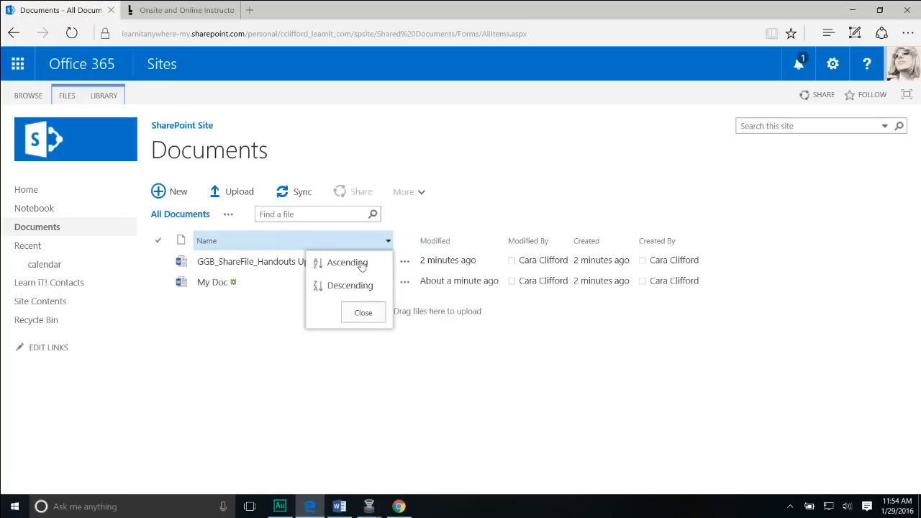
left_click(565, 241)
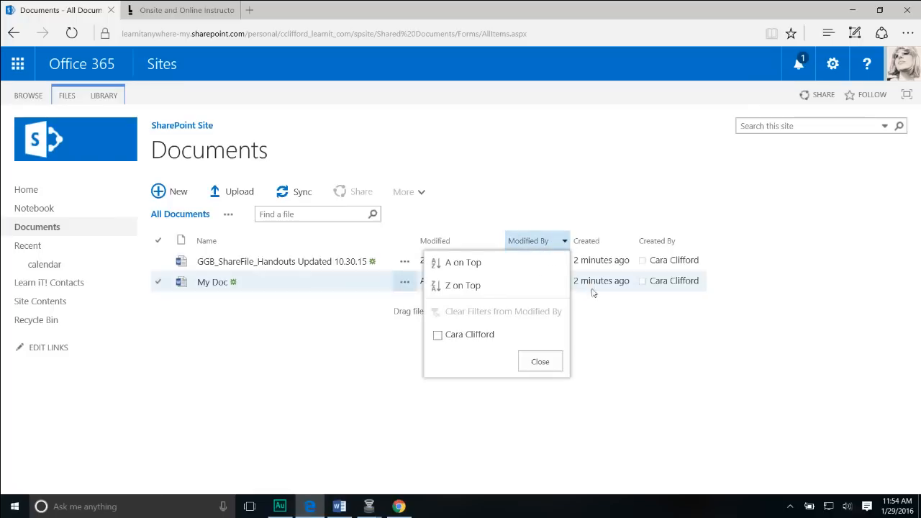
left_click(597, 330)
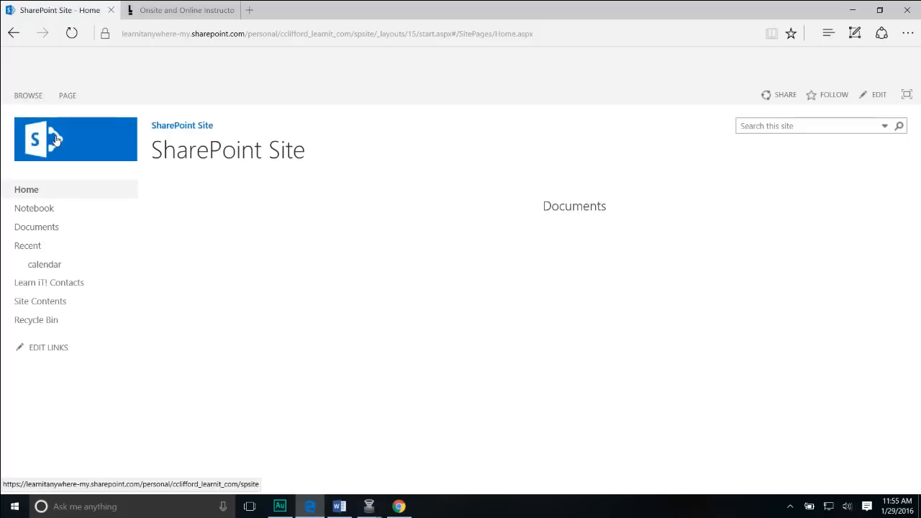
scroll(866, 390, "down", 2)
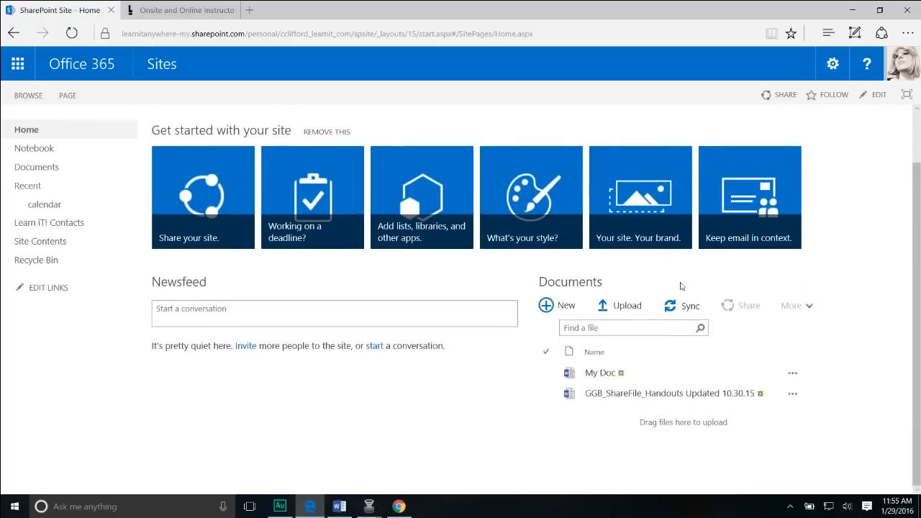